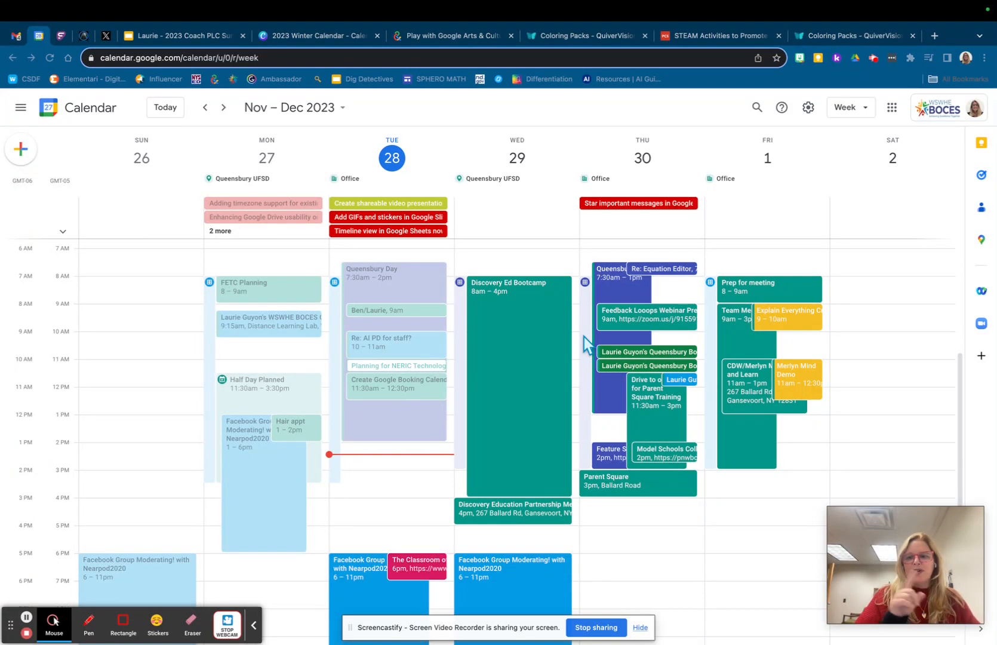
- Review all existing booking pages through Thursday's Queensbury appointment schedule and return to the calendar with its details closed
left_click(584, 337)
left_click(589, 333)
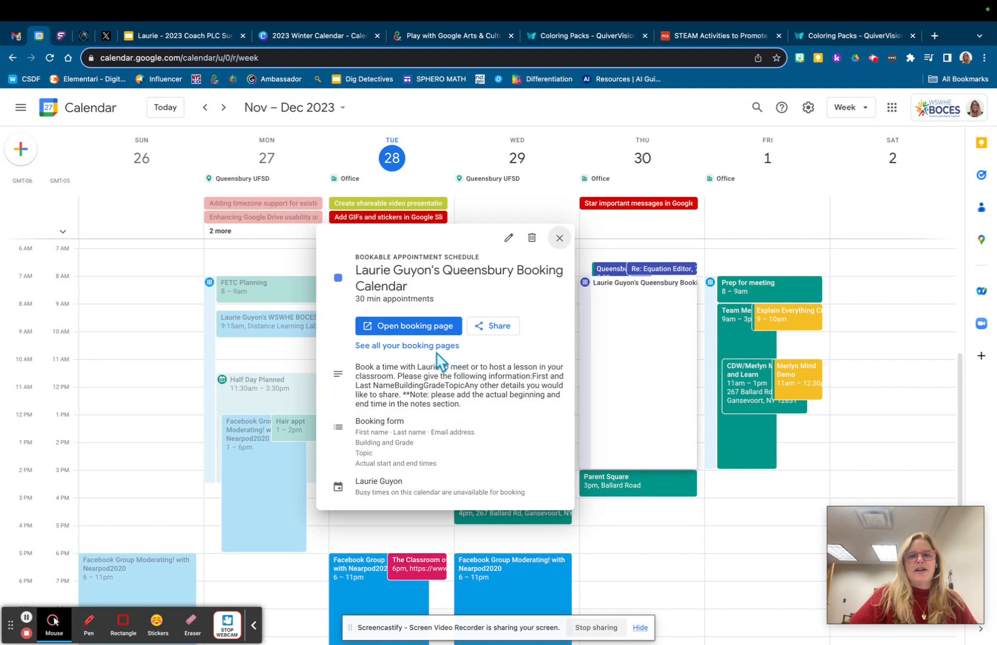
left_click(430, 346)
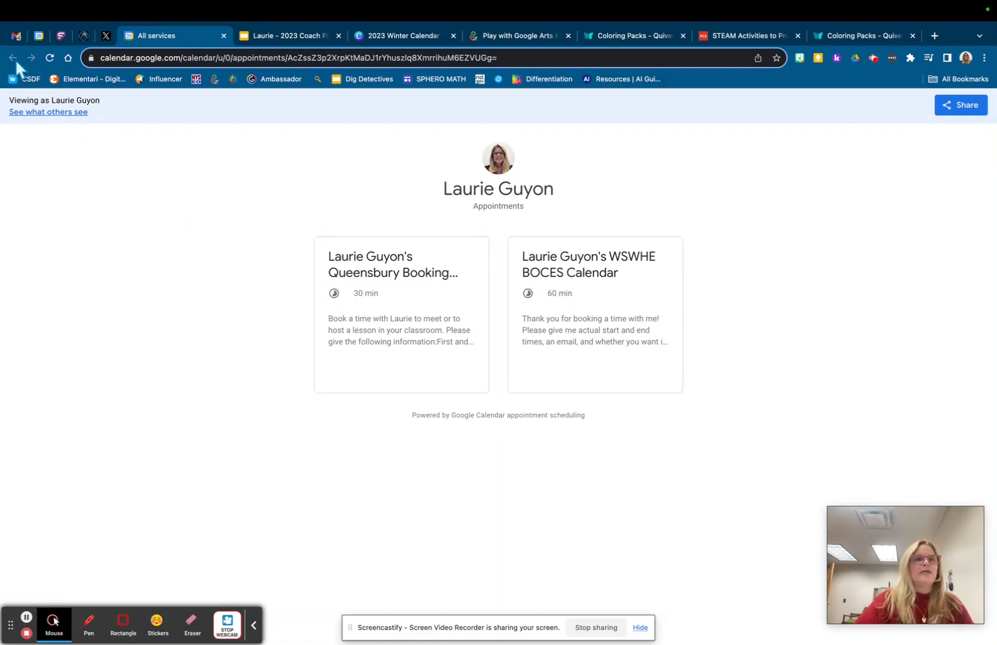
left_click(39, 37)
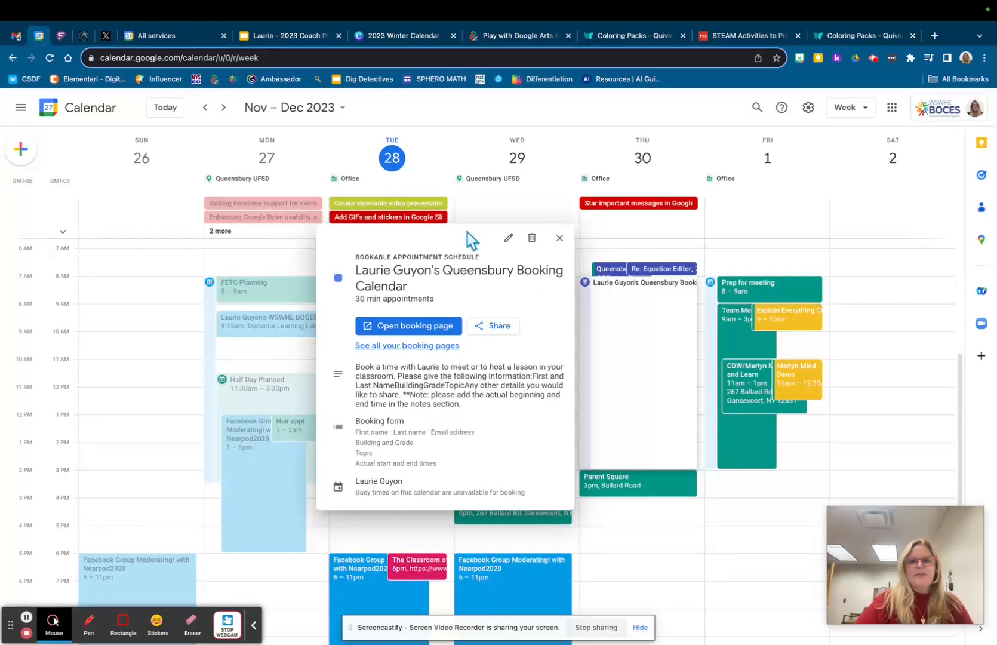
left_click(559, 238)
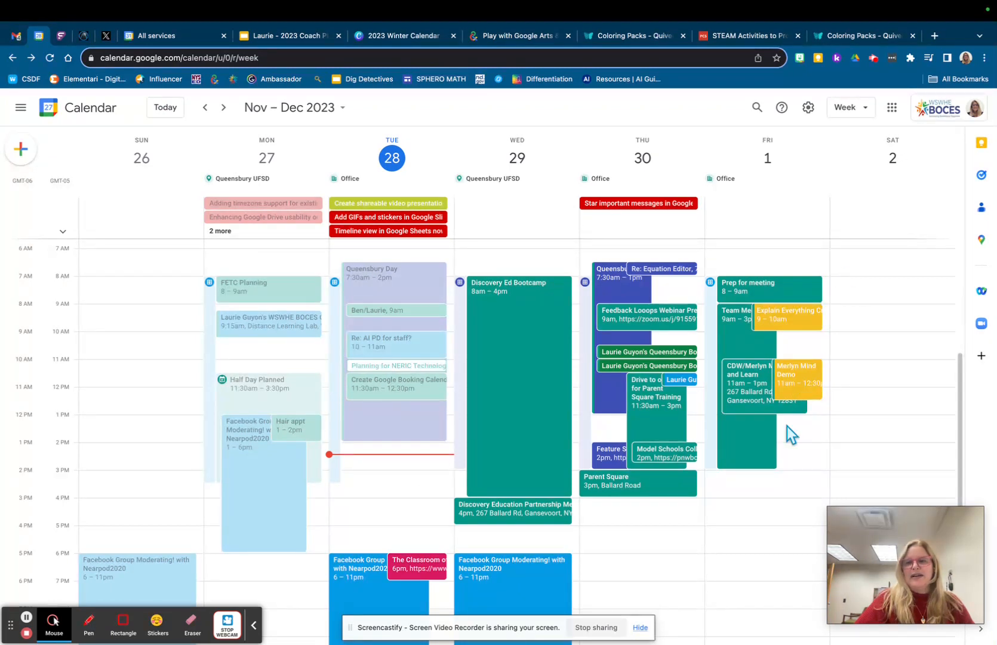
- Read the help article on creating appointment schedules from a draft at 3:00pm on Friday, December 1, and discard the draft
left_click(729, 481)
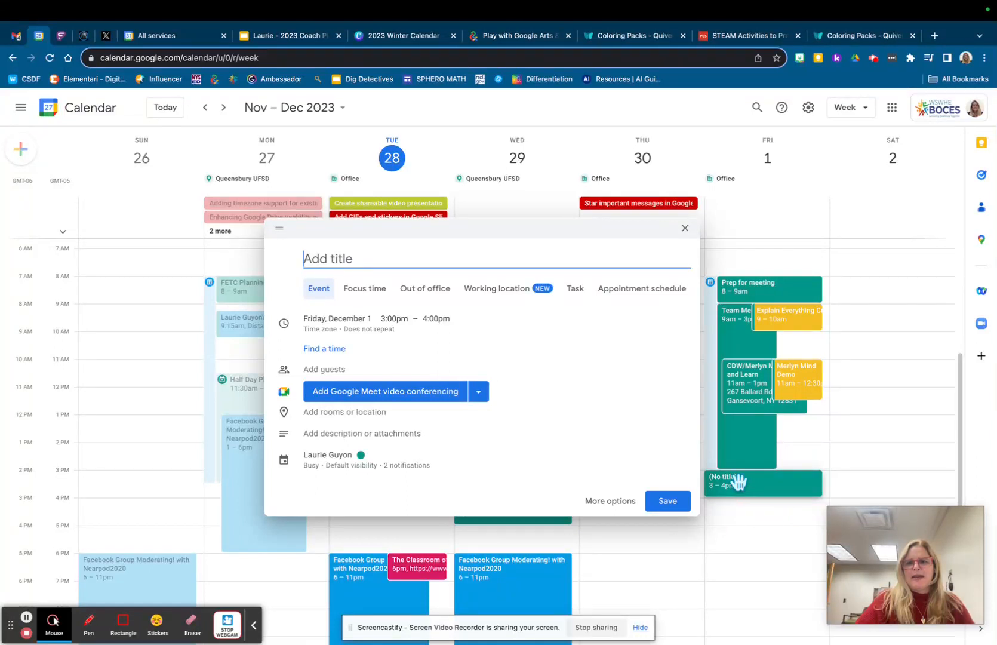
left_click(641, 292)
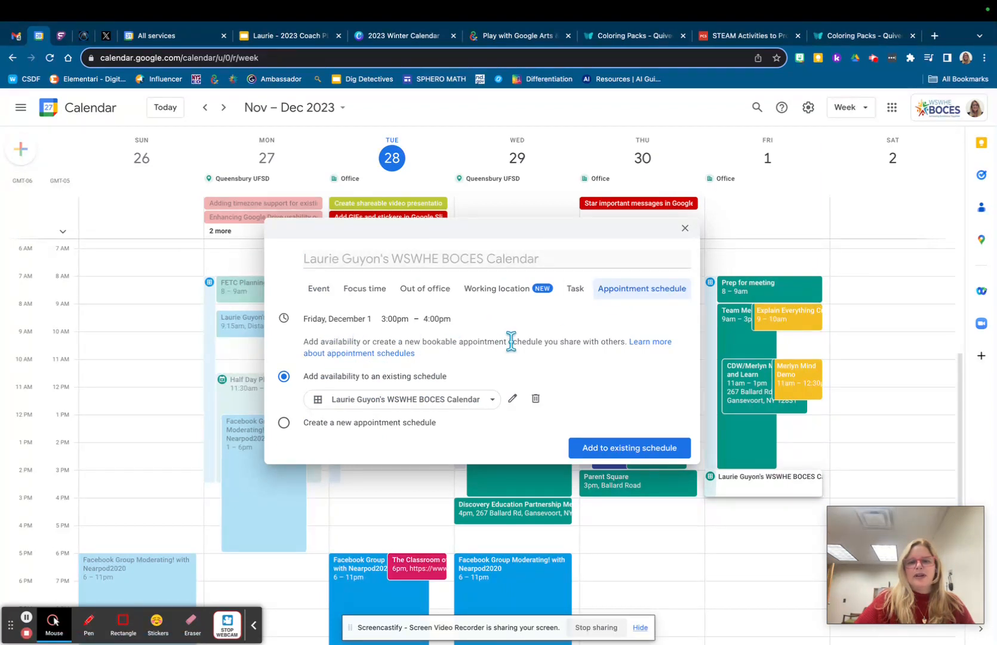
left_click(366, 354)
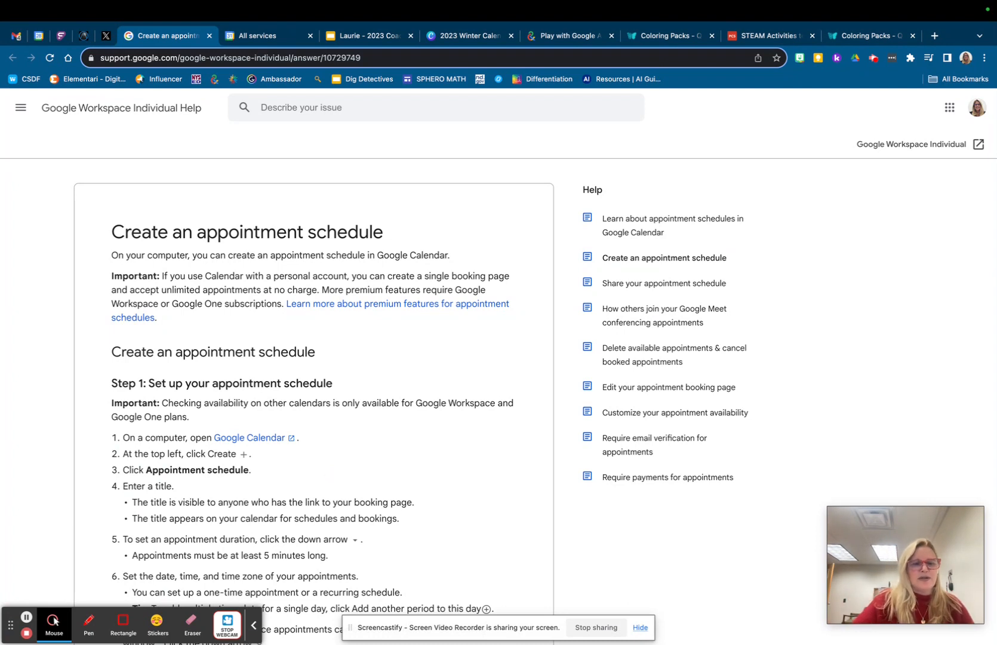
left_click(254, 625)
scroll(334, 554, "down", 5)
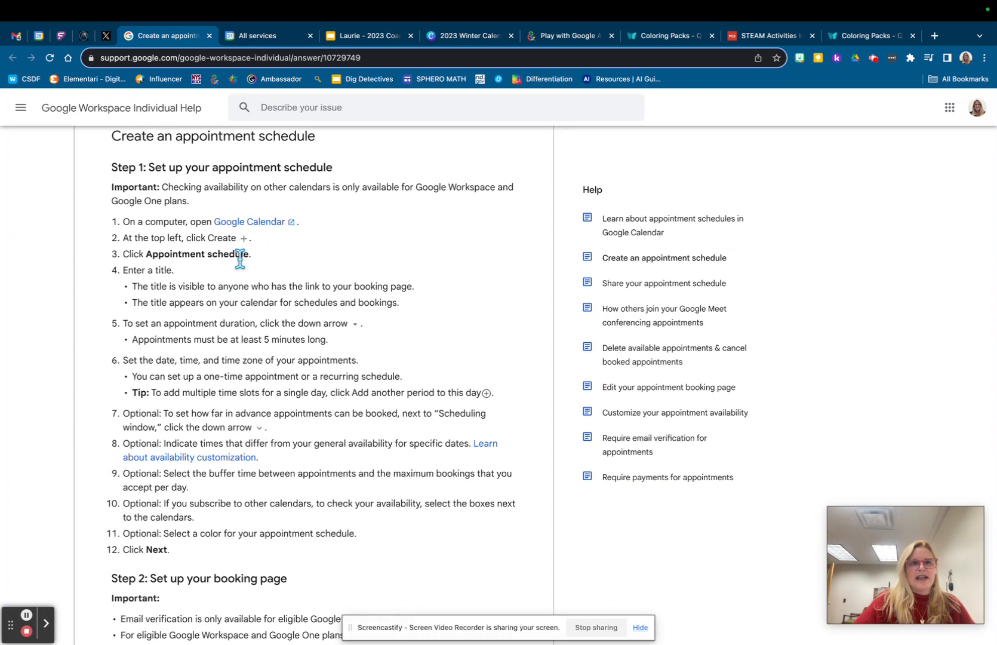
left_click(34, 34)
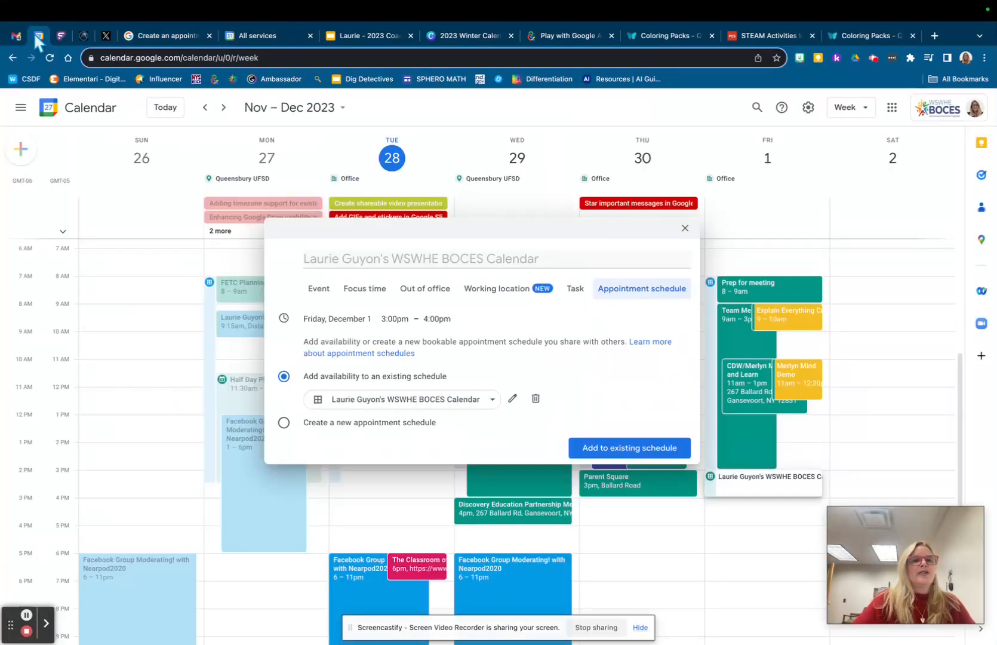
left_click(125, 222)
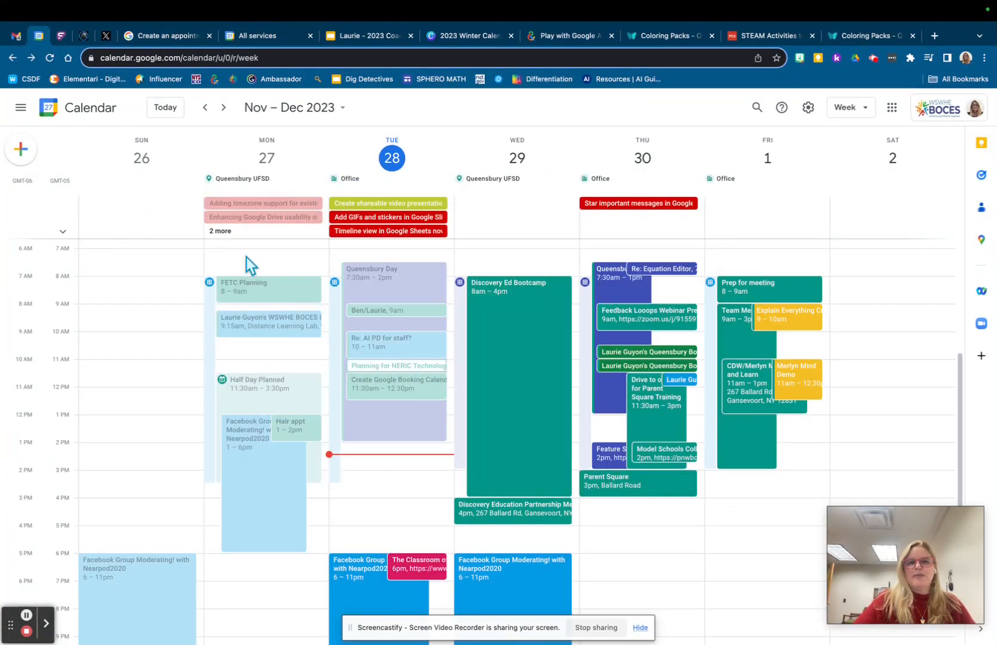
- Start a new appointment schedule titled with the owner's first name and "Booking Calendar", with a 15-minute appointment duration
left_click(23, 153)
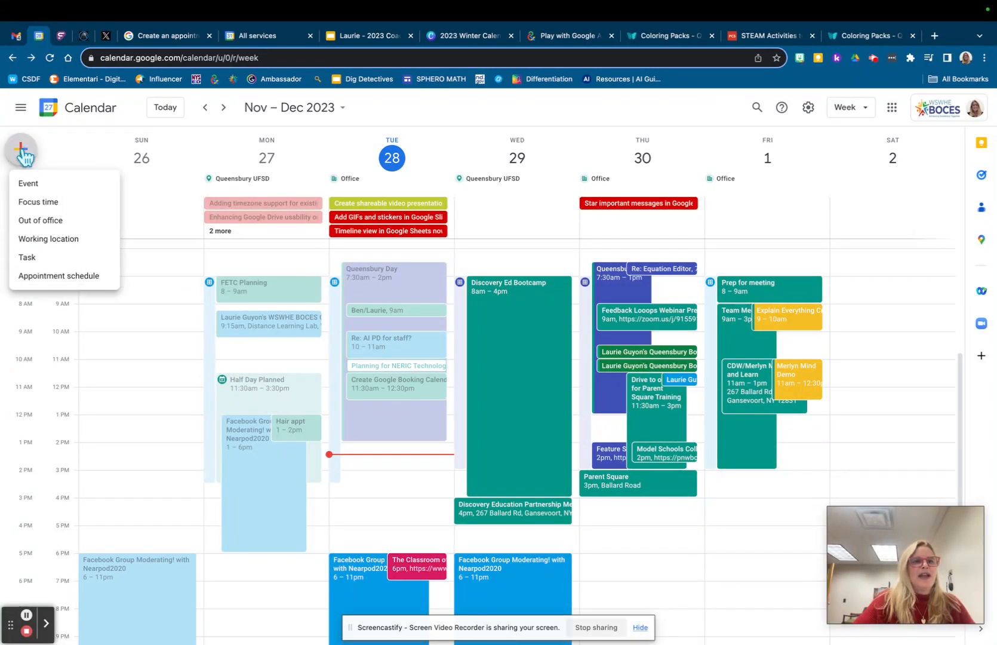
left_click(44, 277)
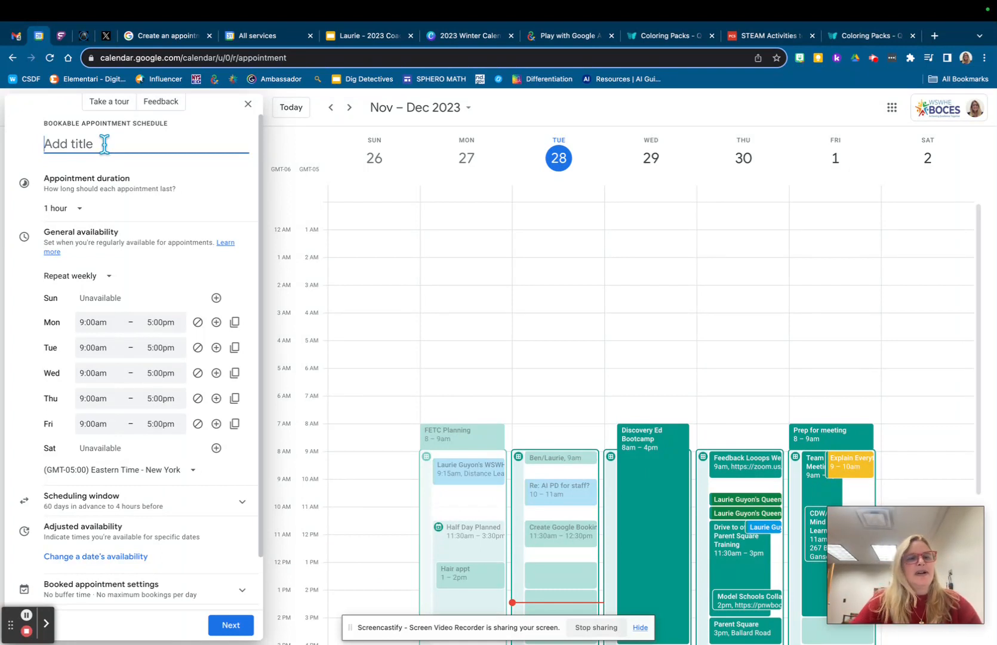
type("L")
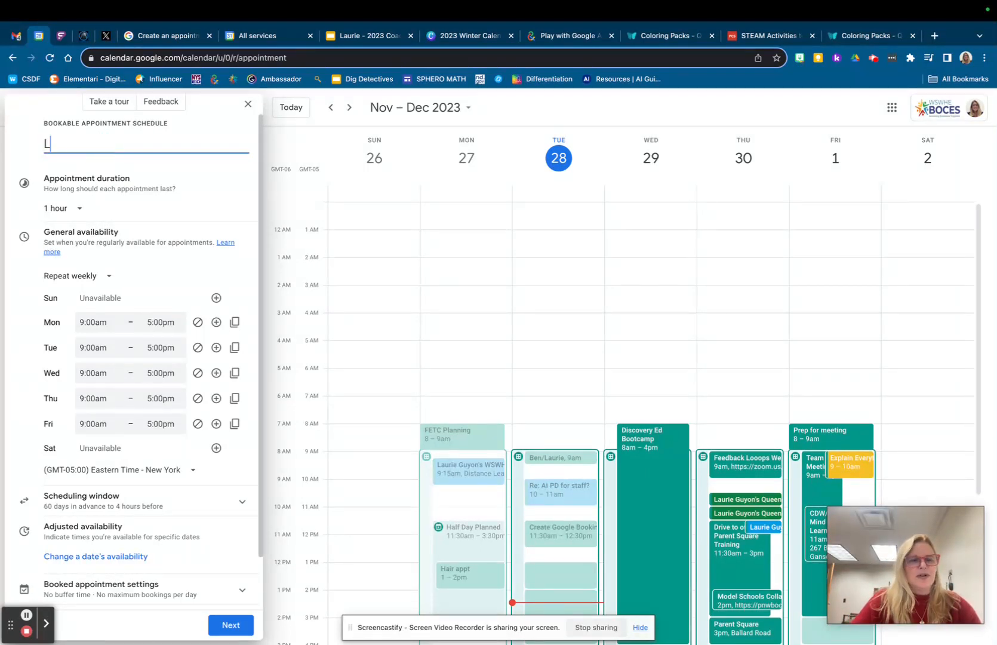
type("aurie's Booking ")
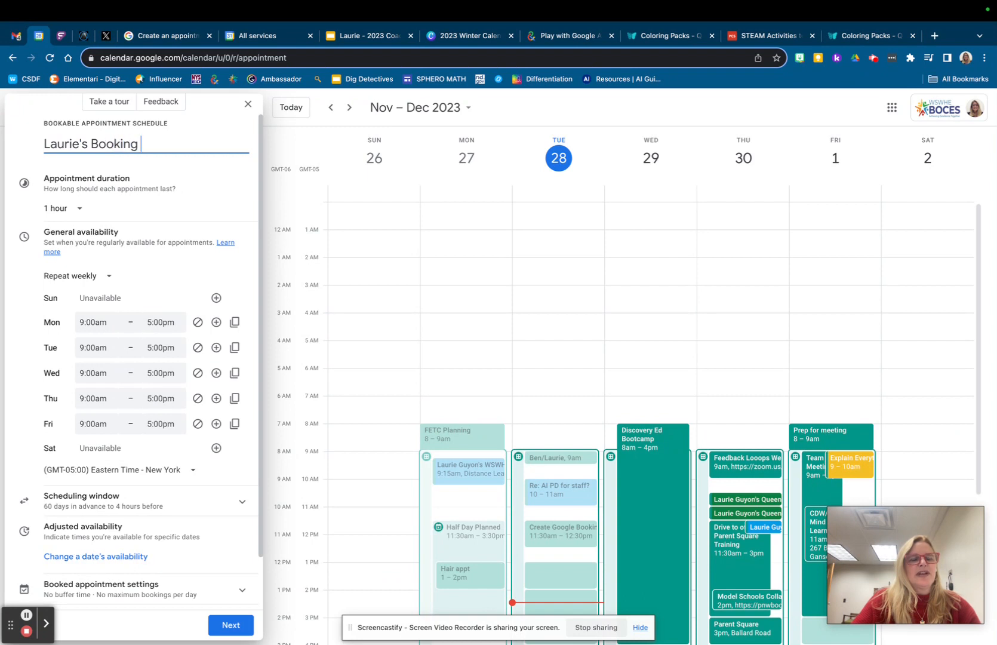
type("Calendar")
left_click(77, 209)
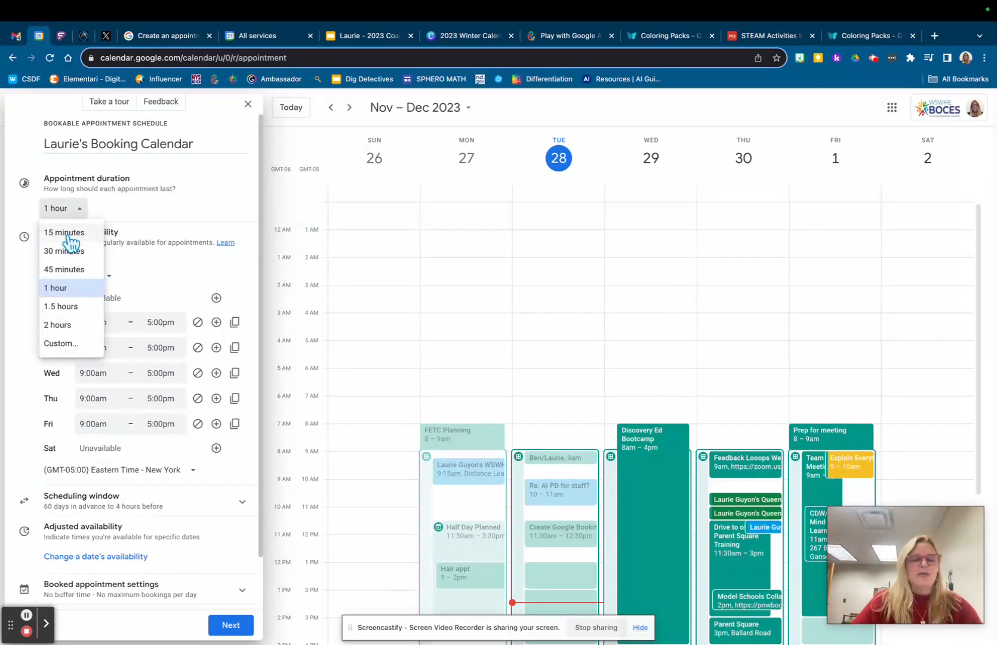
left_click(69, 234)
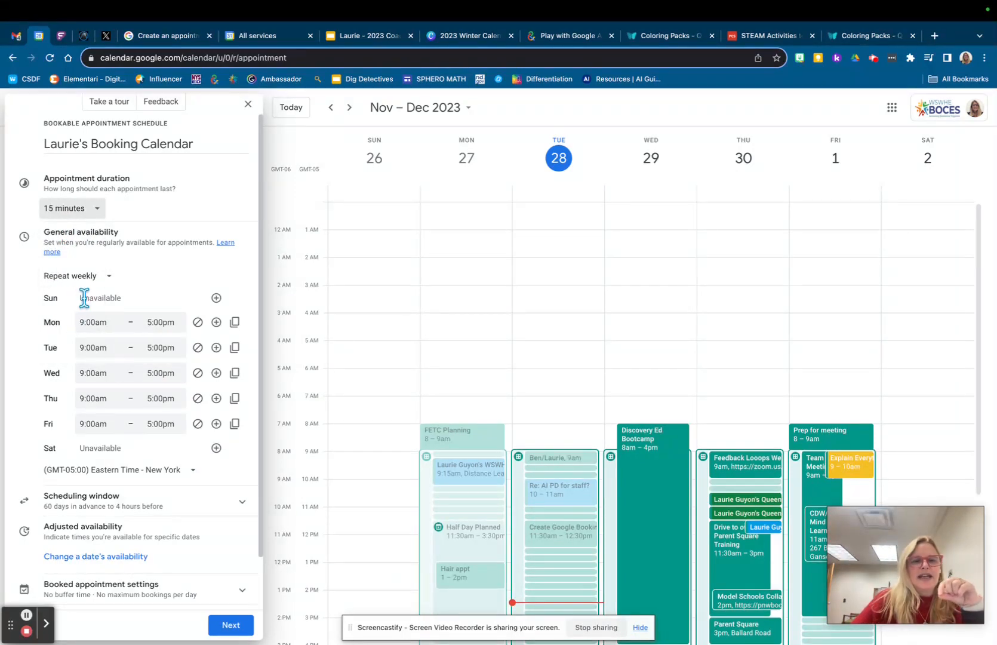
- Set Monday's availability to 7:30am–4:00pm and copy those times to all the other available days
left_click(104, 322)
scroll(103, 353, "up", 2)
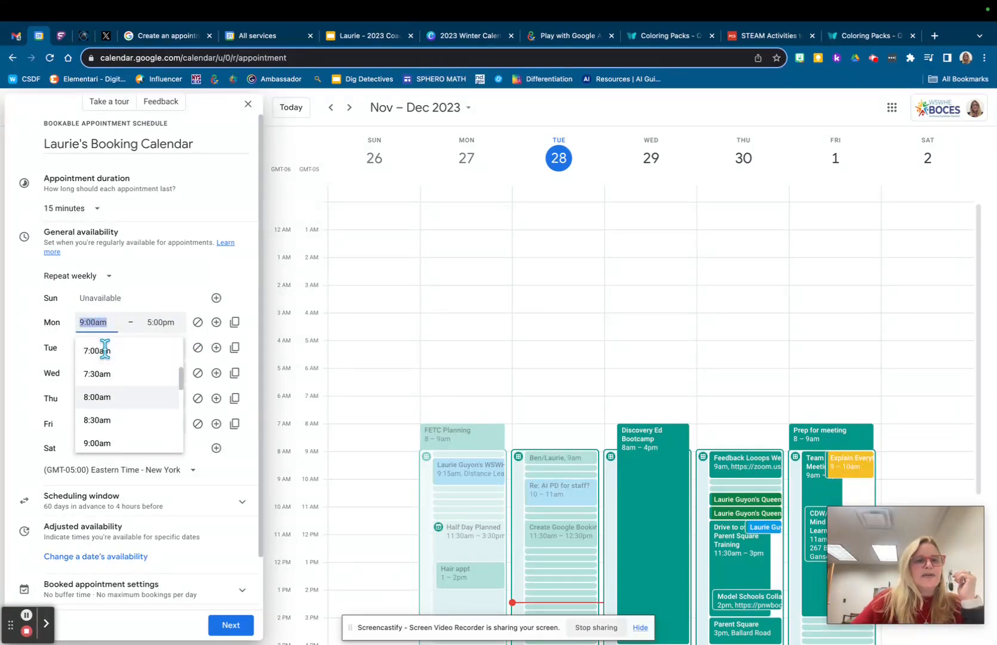
left_click(103, 375)
left_click(162, 322)
scroll(165, 375, "up", 2)
left_click(164, 375)
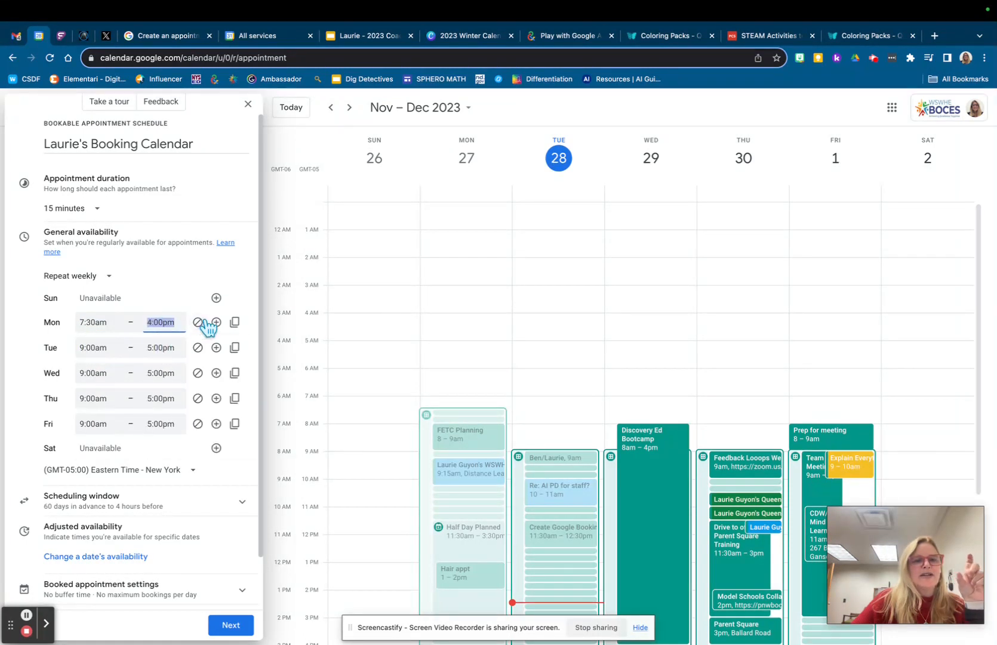
left_click(236, 324)
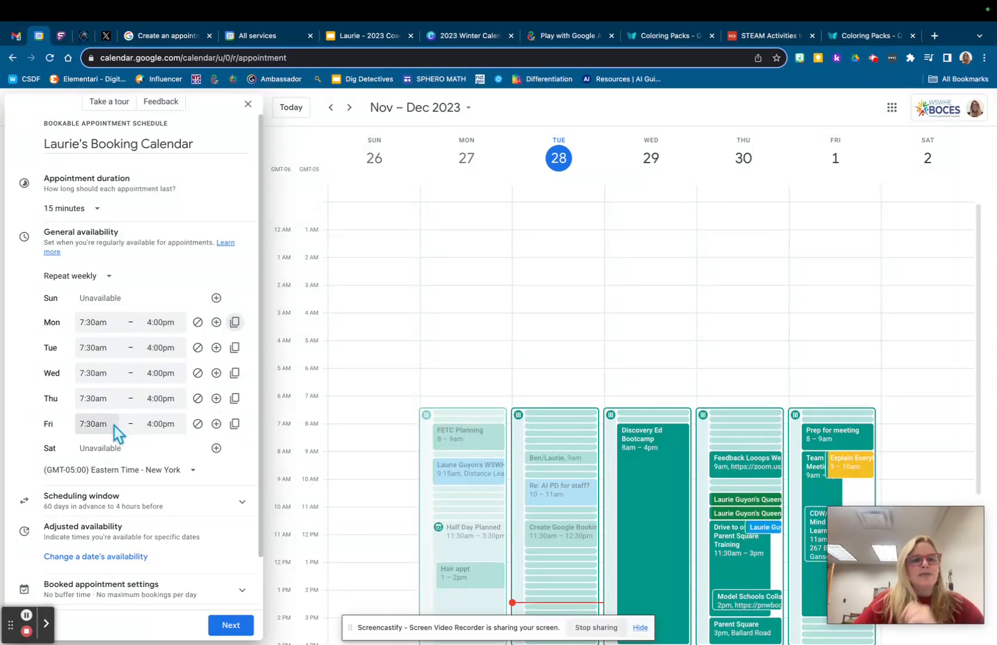
- Mark Friday as unavailable and check the repeat options, keeping the weekly repeat
left_click(198, 424)
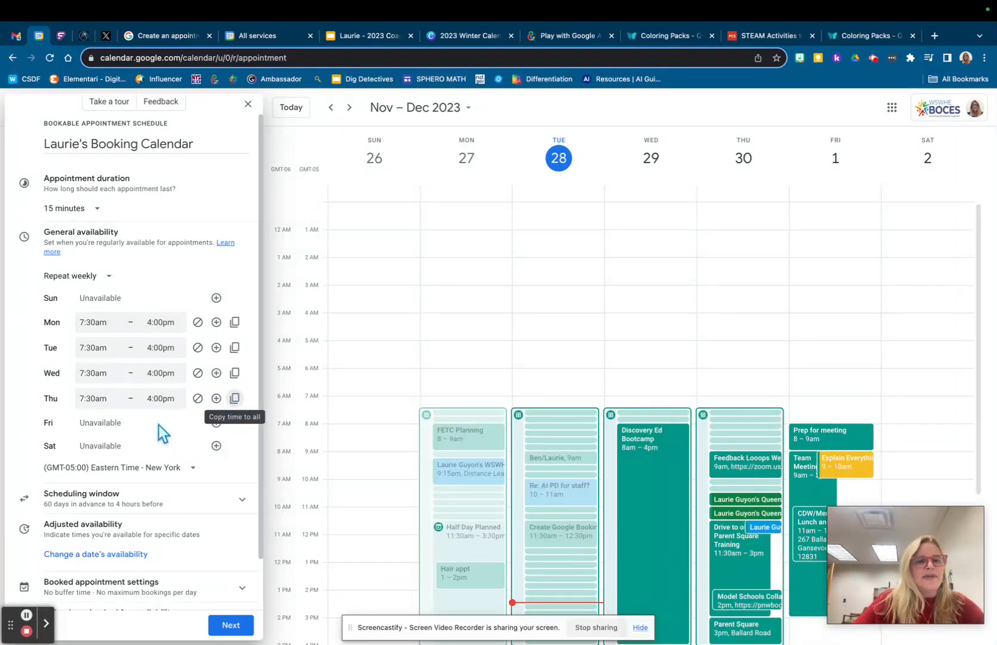
left_click(216, 423)
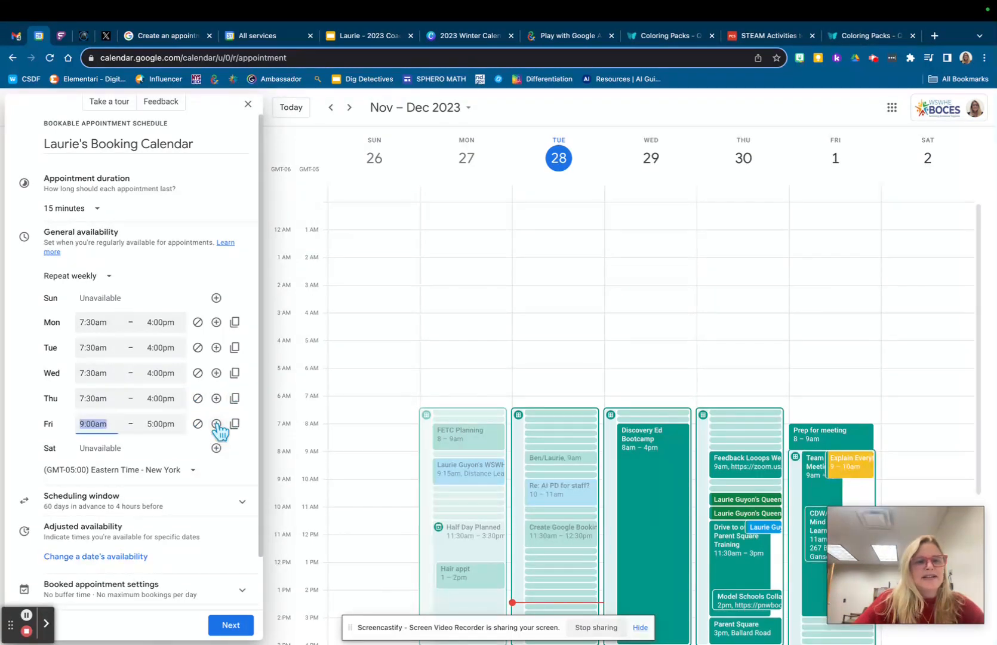
left_click(198, 424)
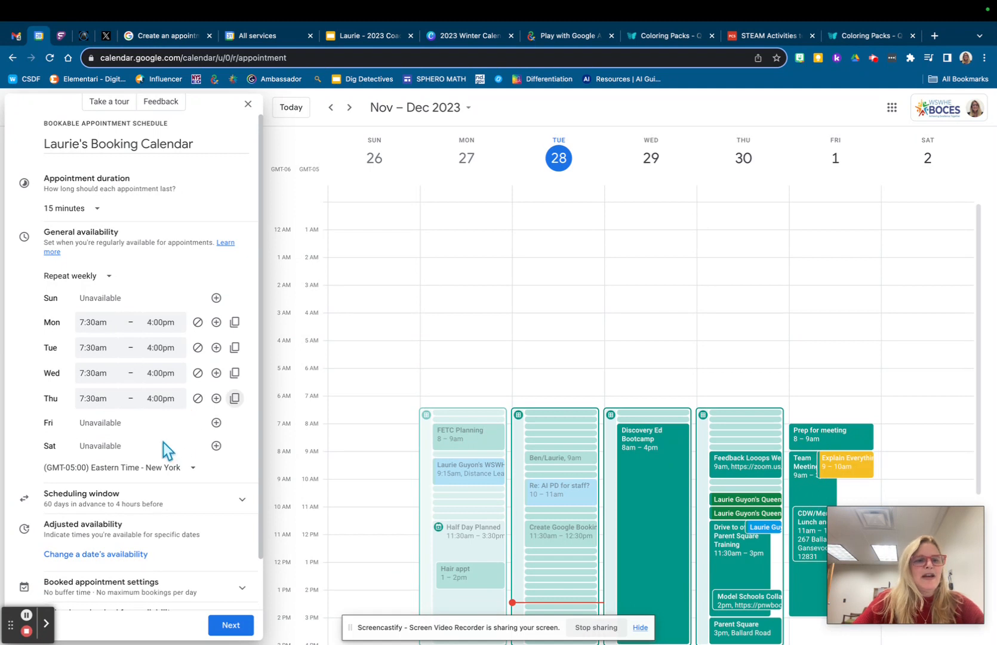
left_click(110, 277)
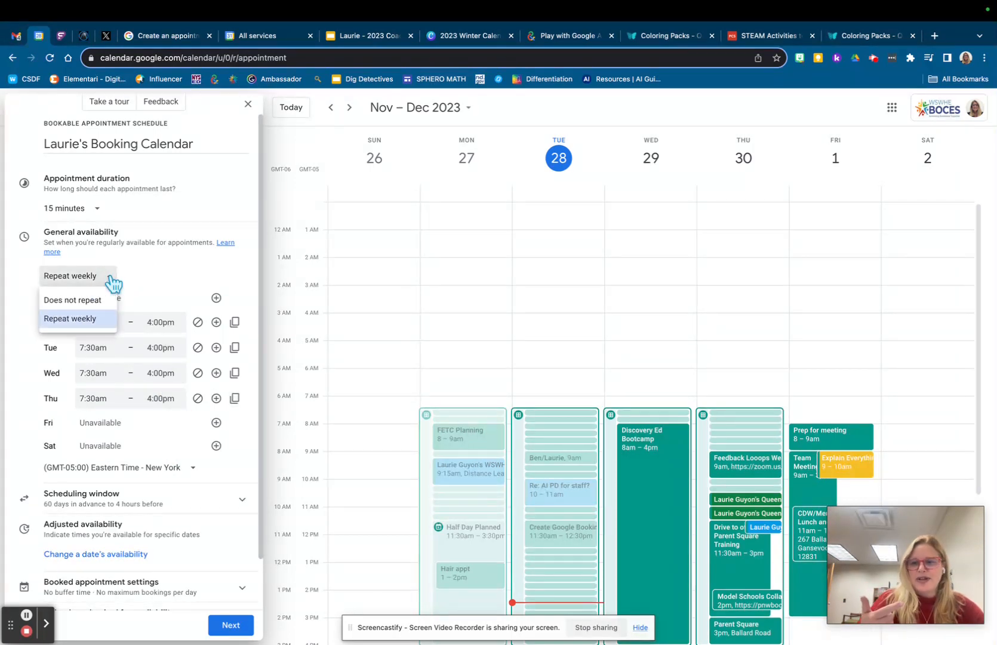
left_click(123, 284)
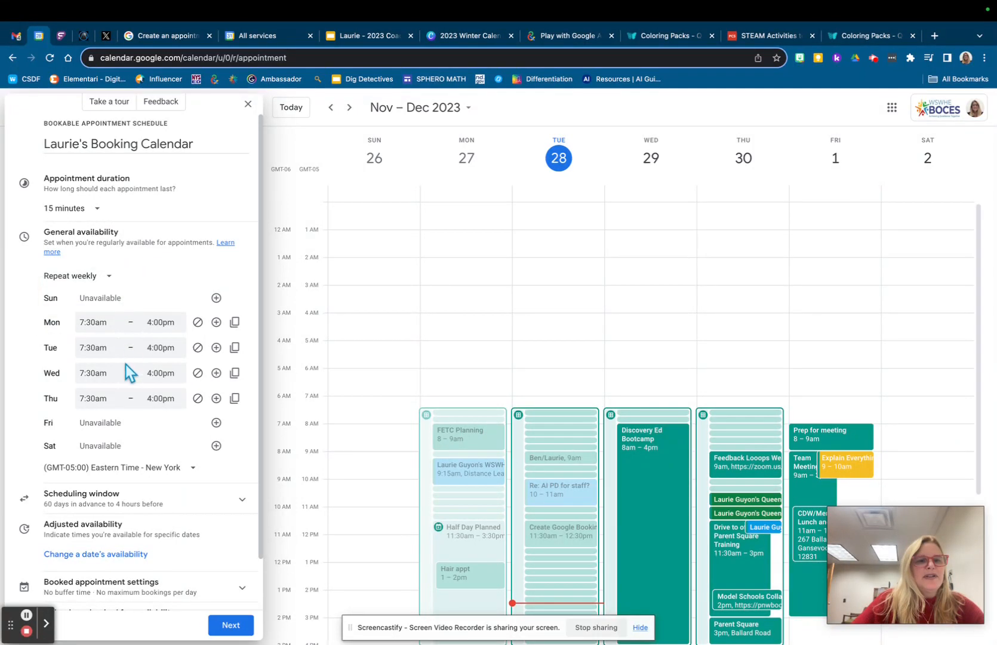
- Check the scheduling window's start and end date options, cancel them and keep the schedule on "Available now"
scroll(130, 374, "down", 2)
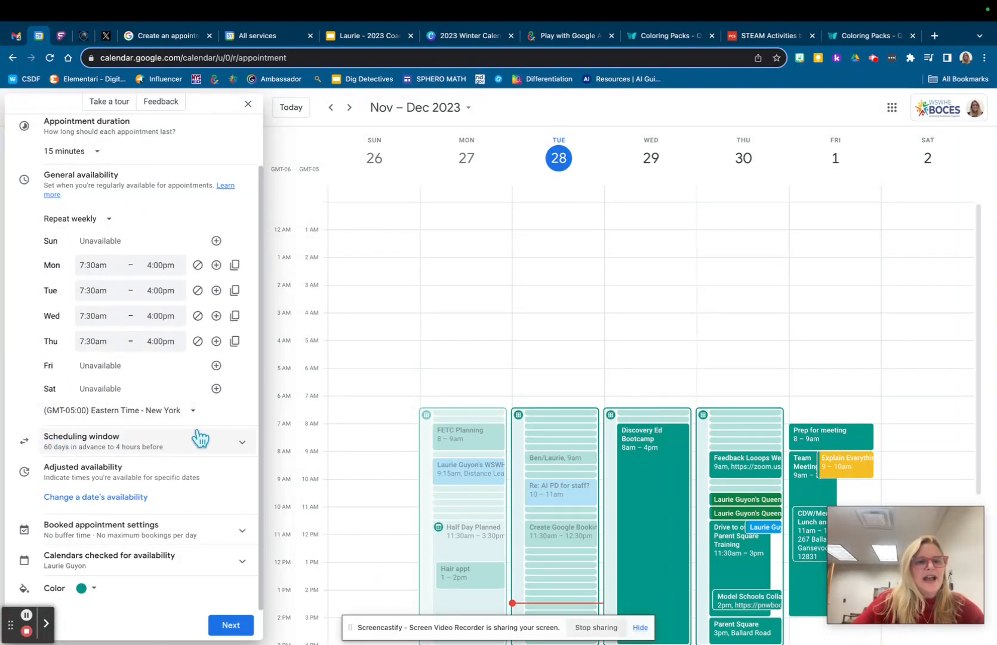
left_click(243, 449)
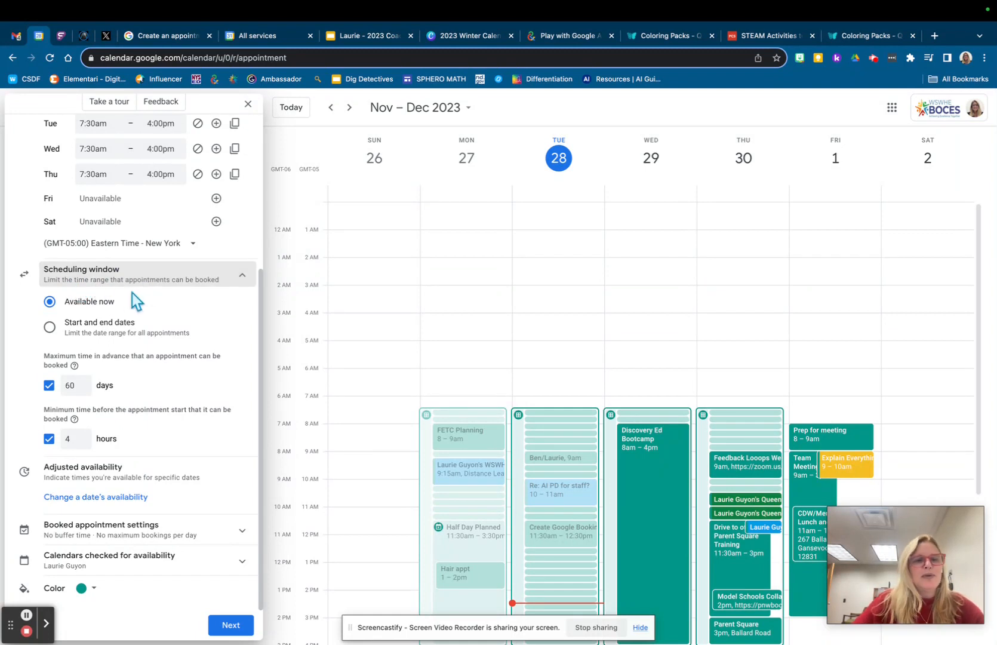
left_click(49, 327)
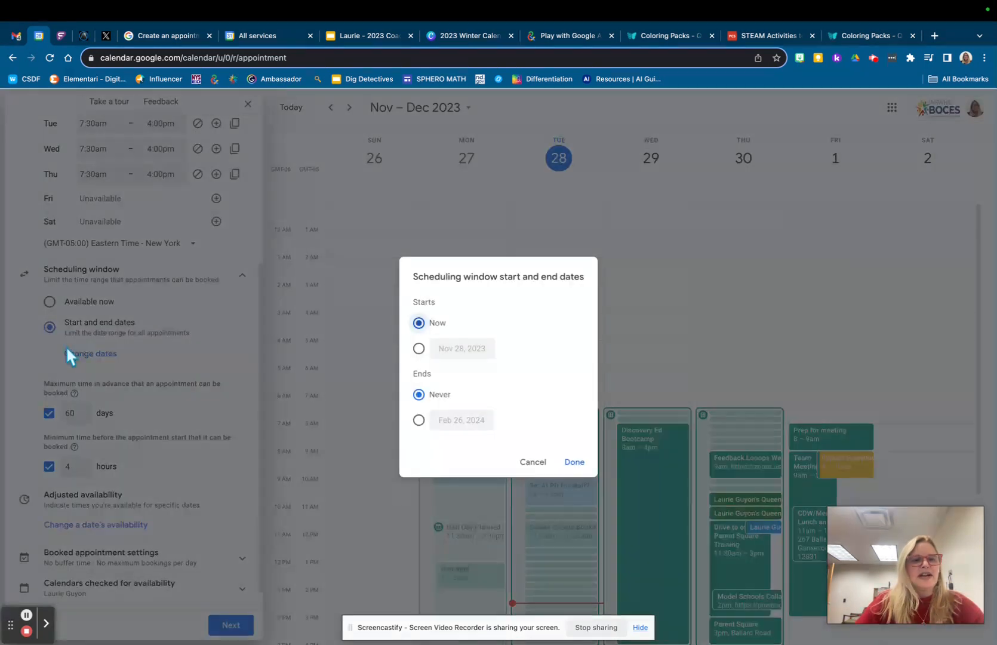
left_click(534, 462)
left_click(50, 302)
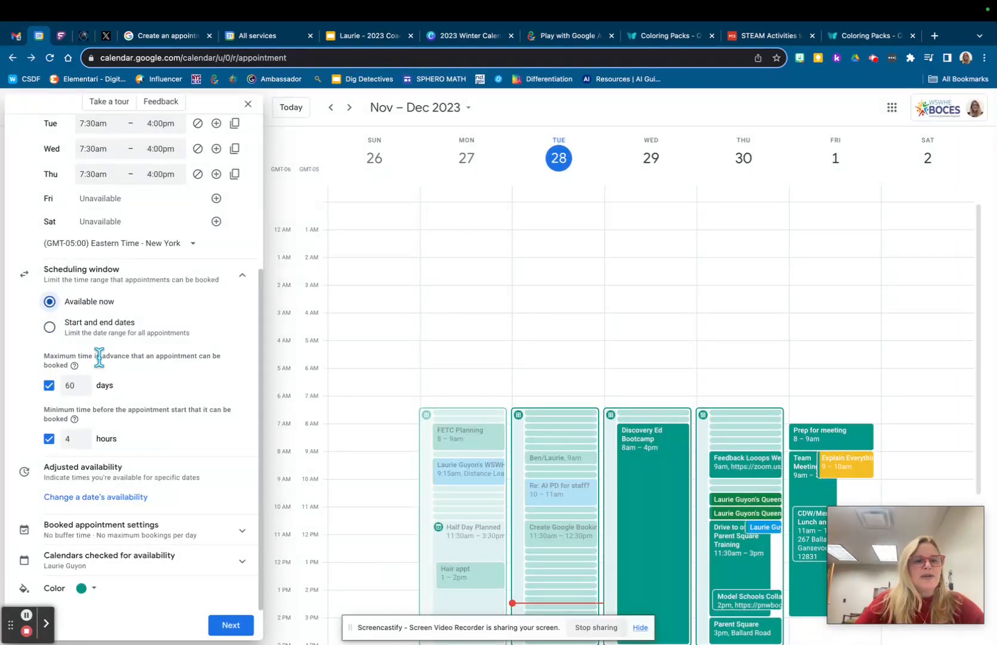
- Limit the scheduling window to a maximum of 2 days in advance and a minimum of 6 hours before the appointment
left_click(75, 385)
left_click_drag(75, 384, 65, 394)
type("2")
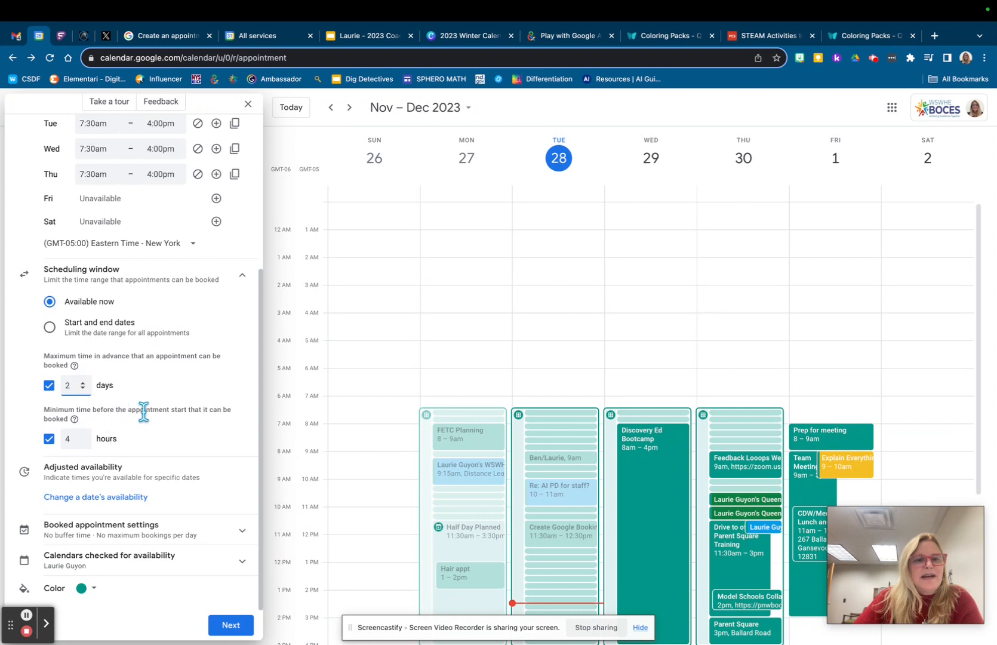
left_click(83, 436)
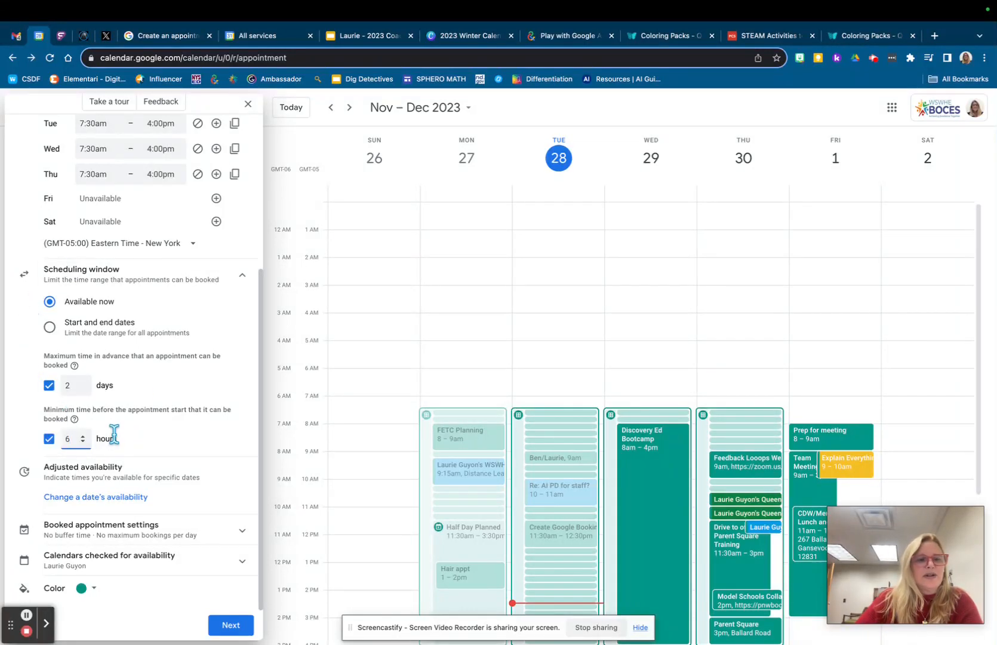
left_click(241, 276)
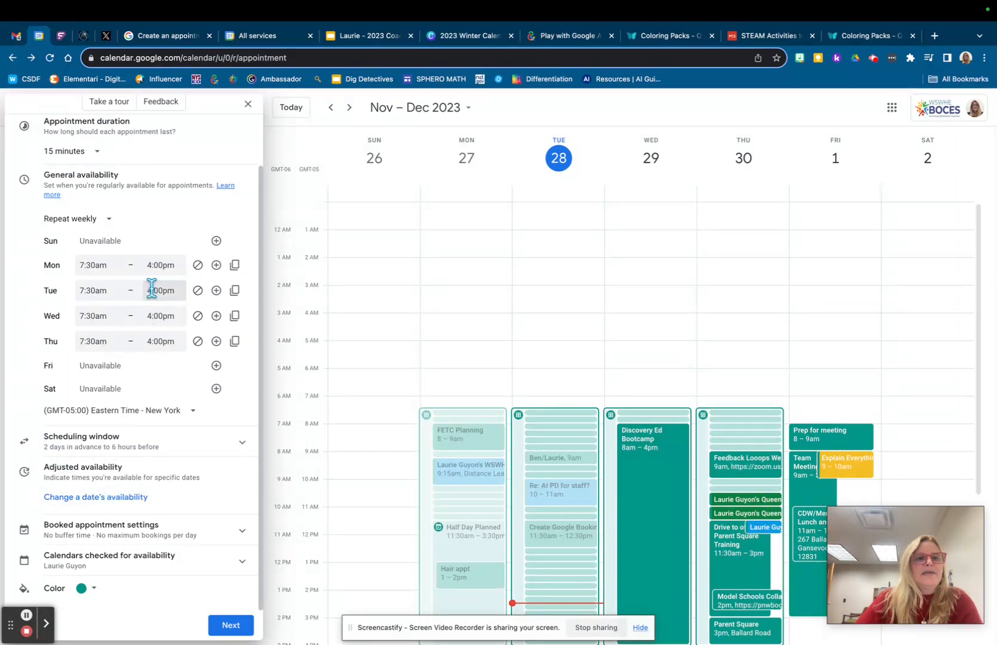
- Add December 2, 2023 as an adjusted availability date marked unavailable
left_click(98, 496)
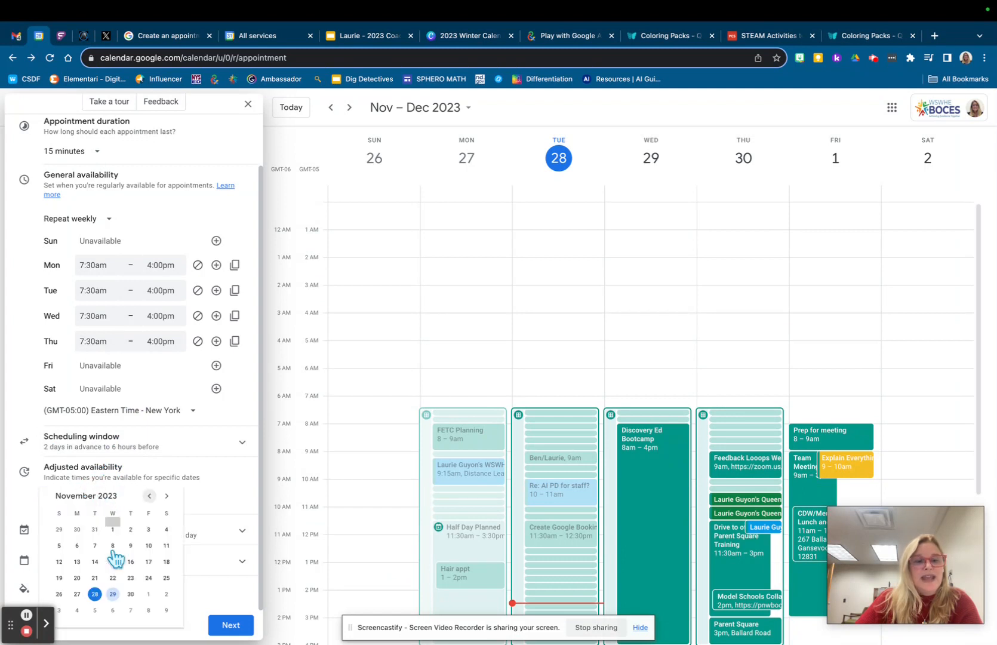
left_click(163, 593)
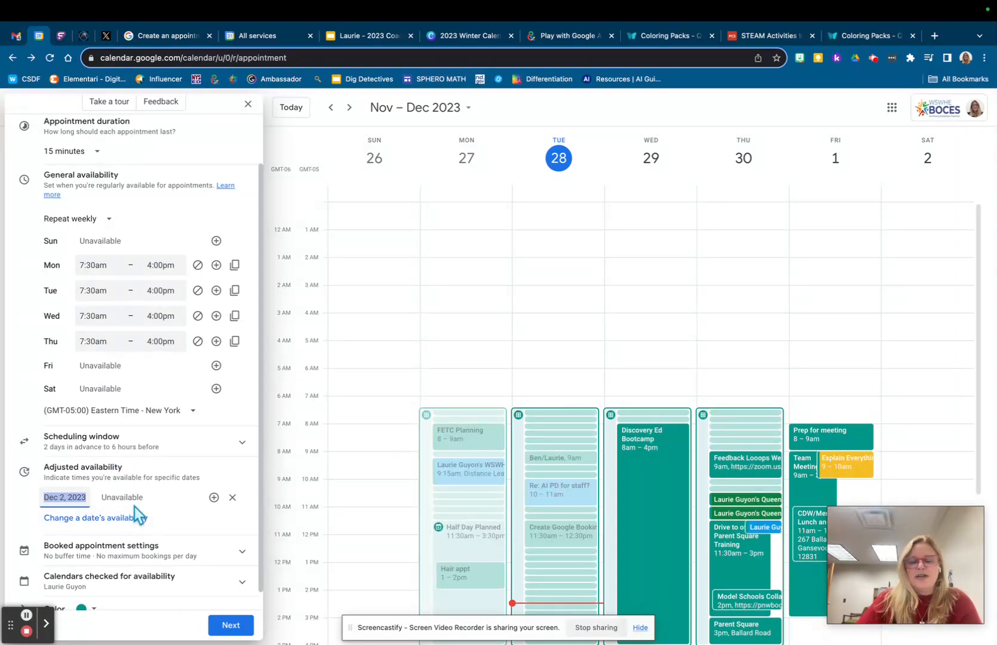
- In the booked appointment settings, enable a 30-minute buffer time and a maximum of 4 bookings per day
scroll(133, 506, "down", 1)
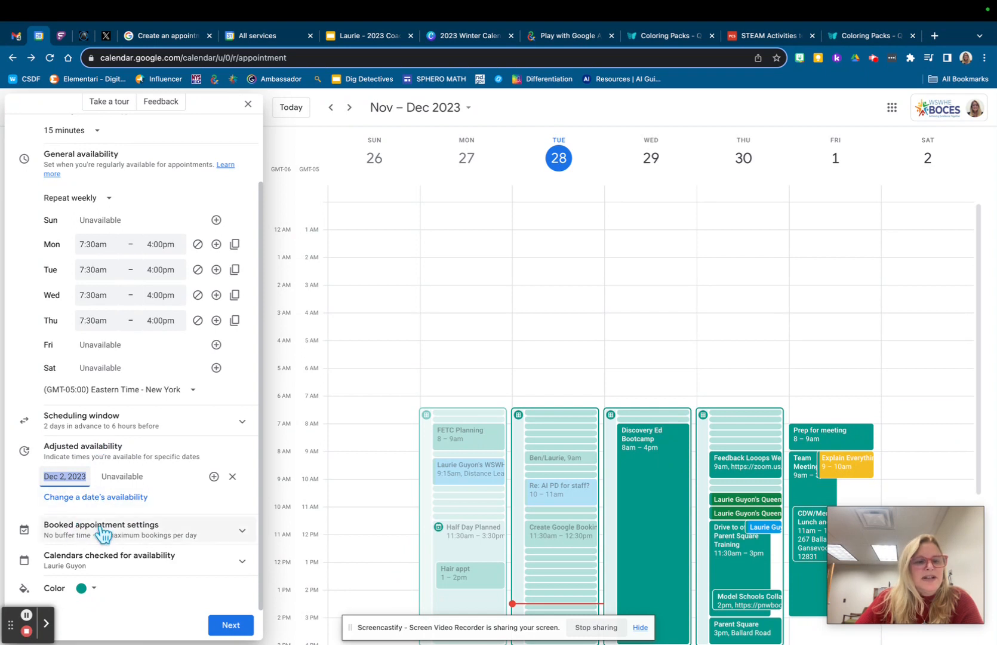
left_click(237, 531)
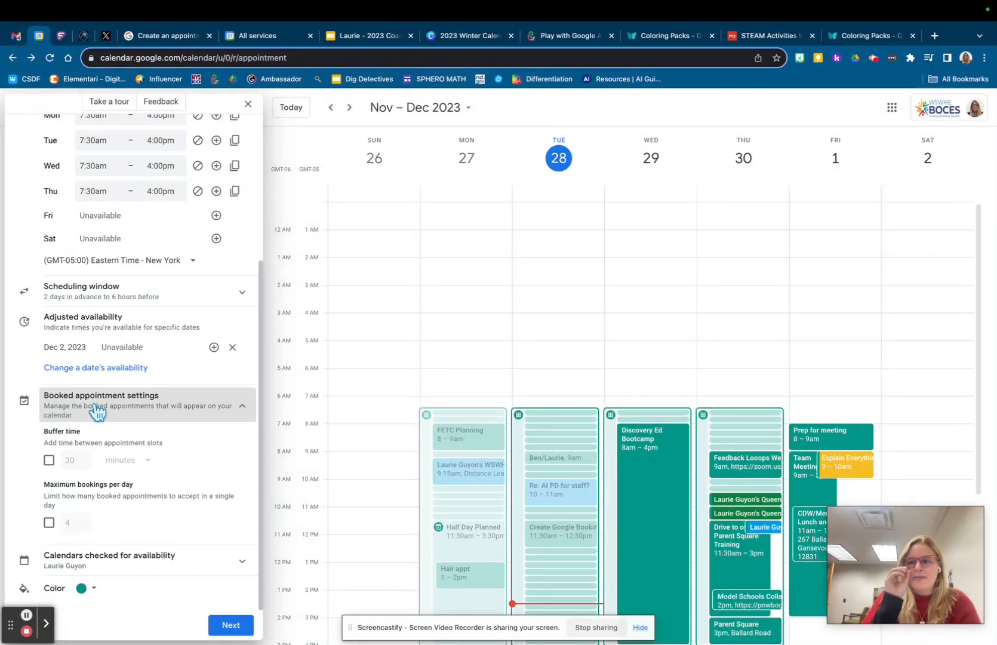
left_click(49, 460)
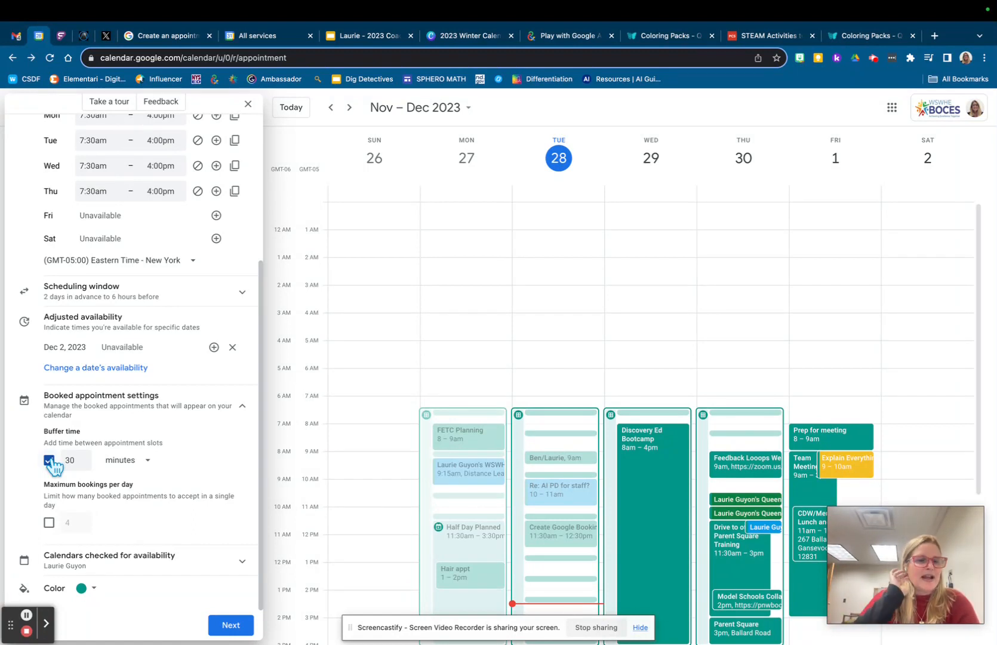
left_click(50, 524)
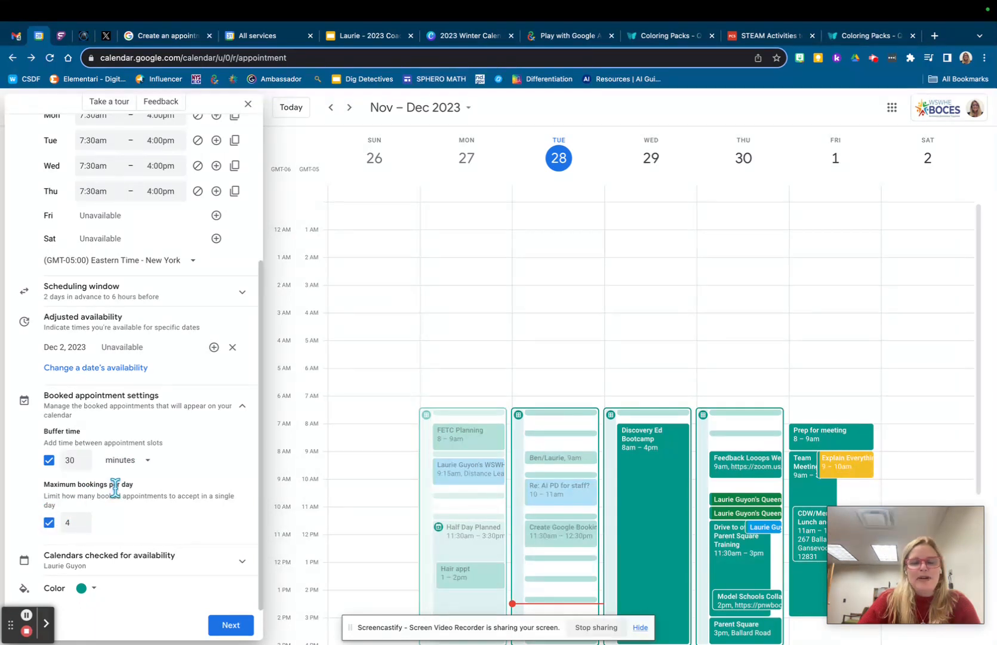
left_click(75, 522)
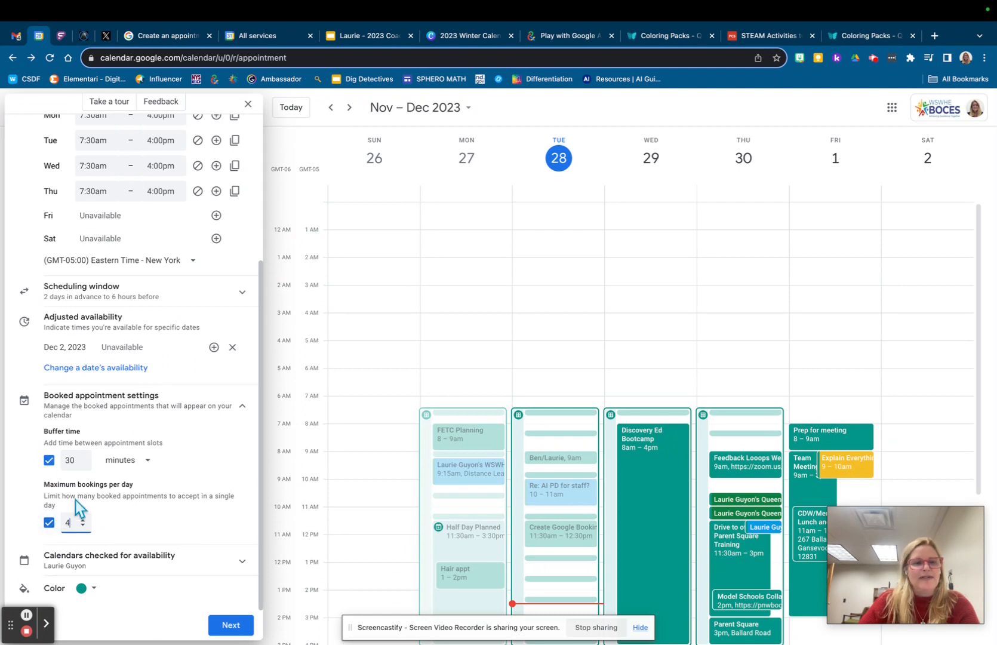
left_click(242, 407)
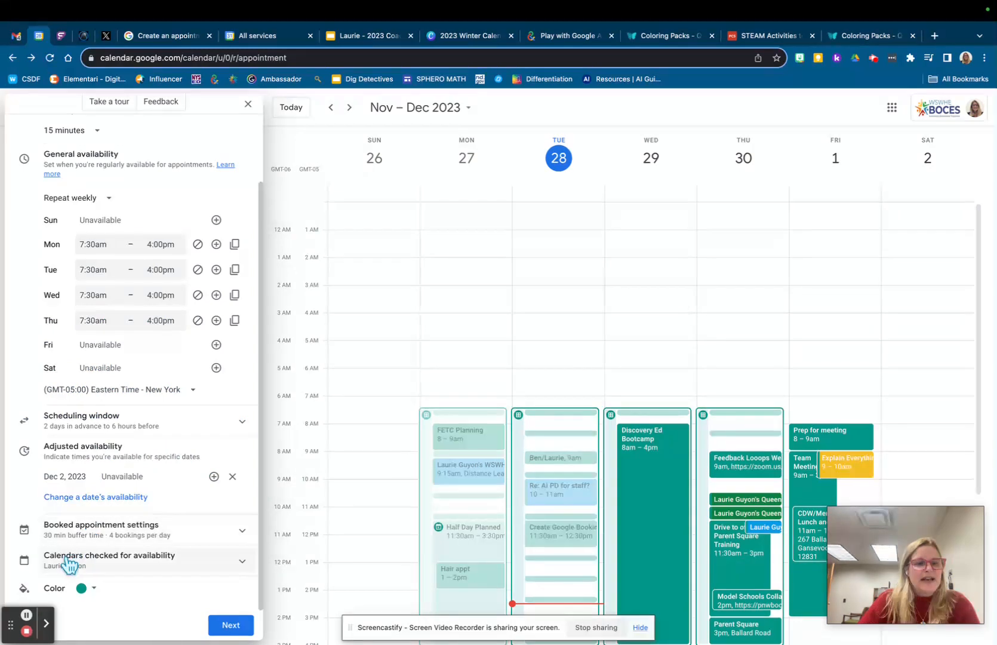
- Include the Queensbury school calendar, the secondary calendar under the owner's name and the Gmail calendar in the availability check
left_click(241, 564)
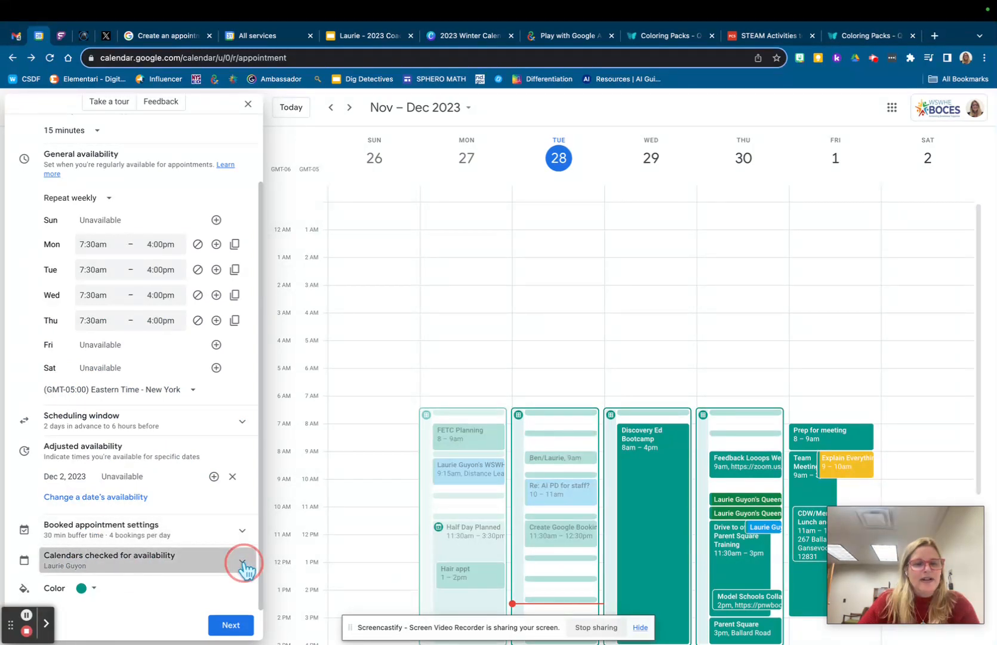
scroll(213, 497, "down", 1)
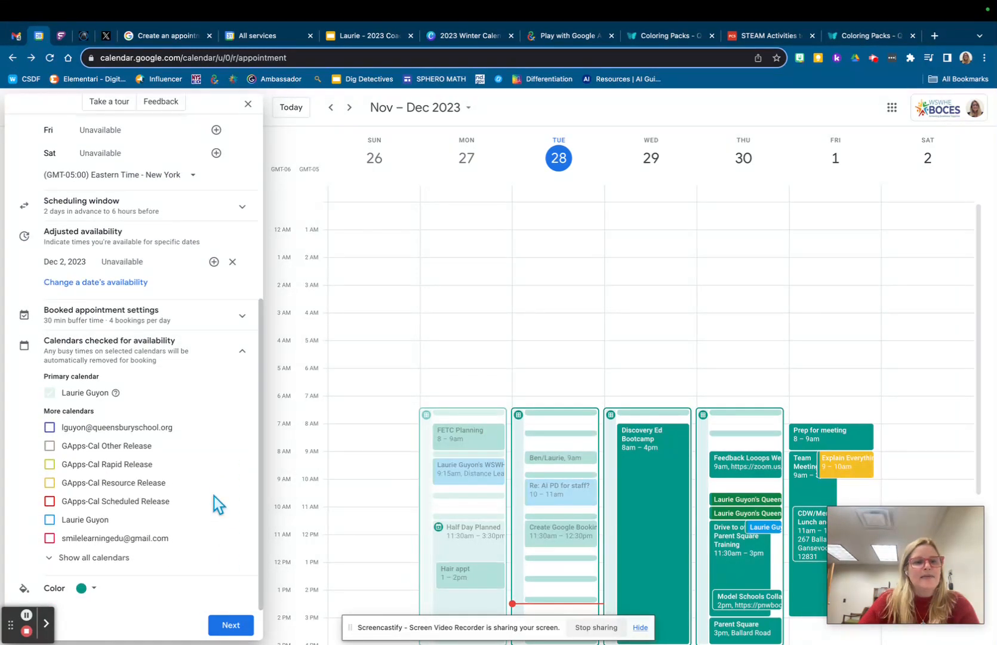
left_click(49, 427)
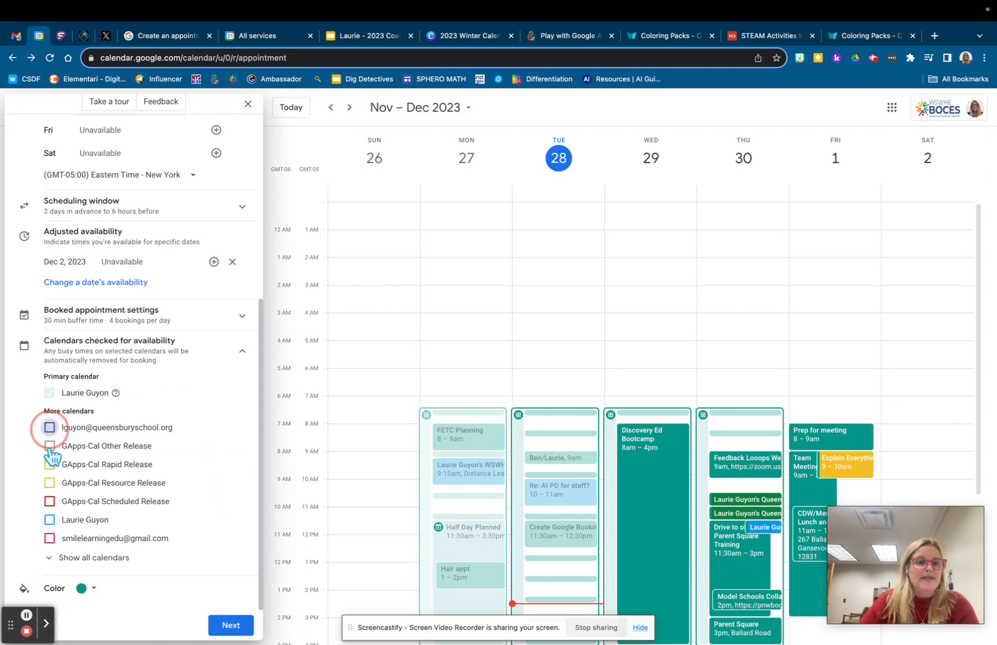
left_click(50, 519)
left_click(49, 539)
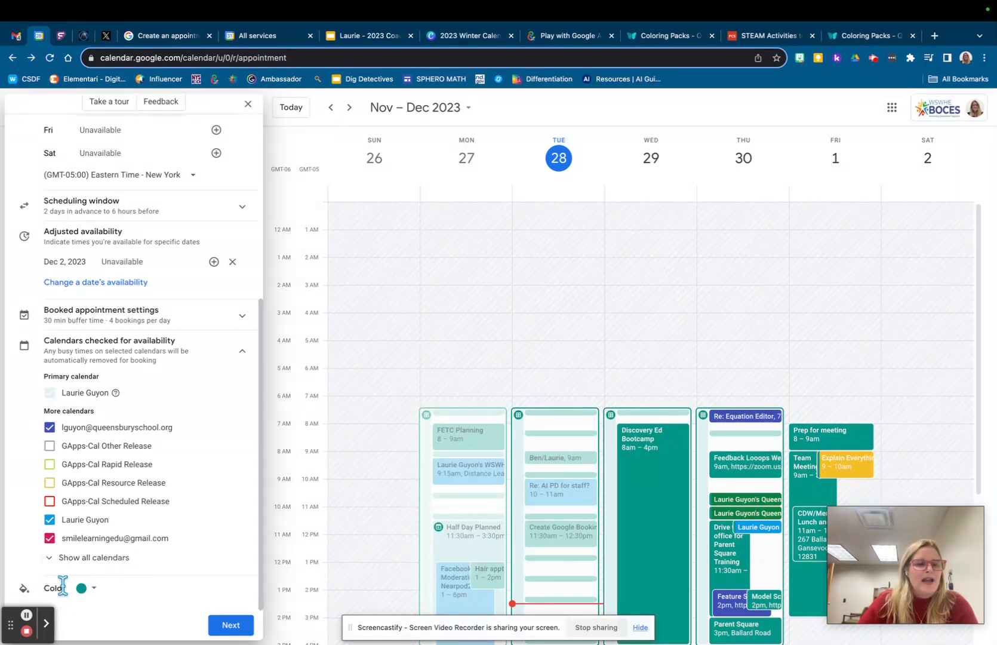
- Set the schedule's color to Meeting, review the availability settings and continue to the booking page details
left_click(95, 587)
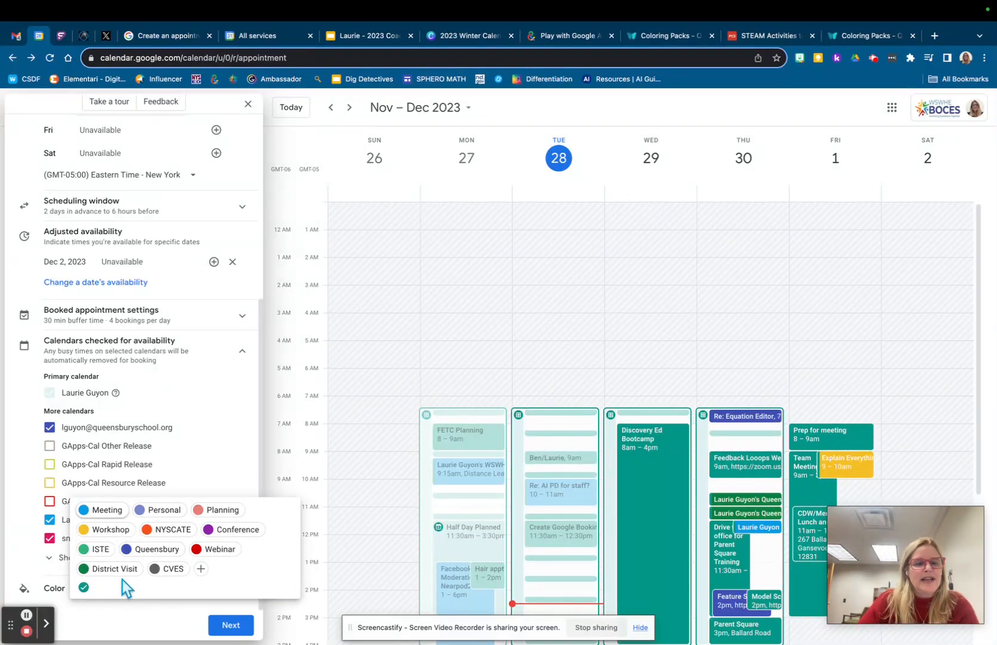
left_click(108, 511)
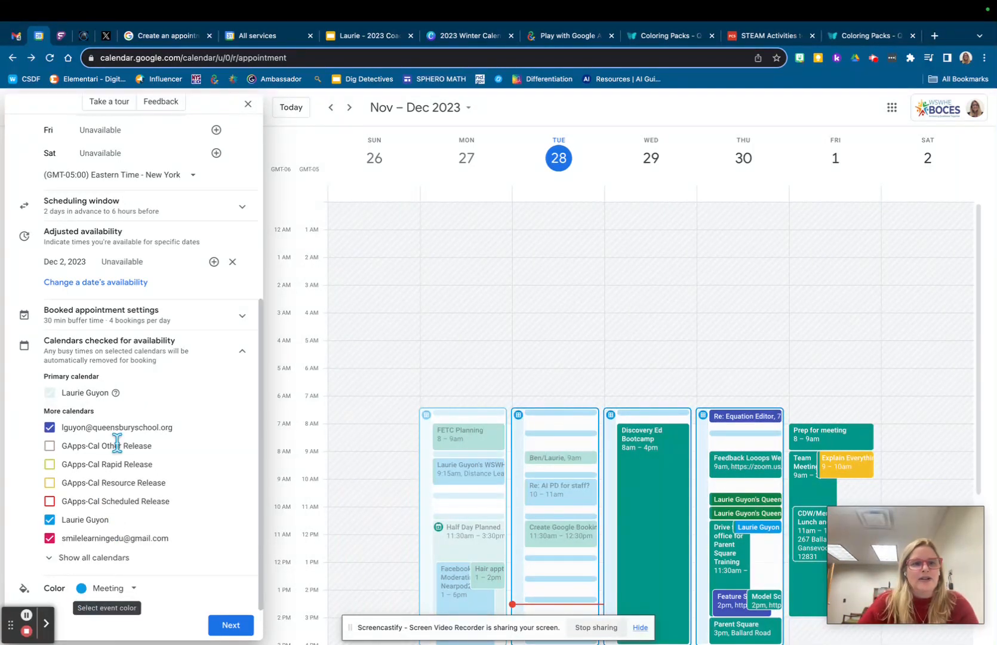
scroll(115, 436, "up", 6)
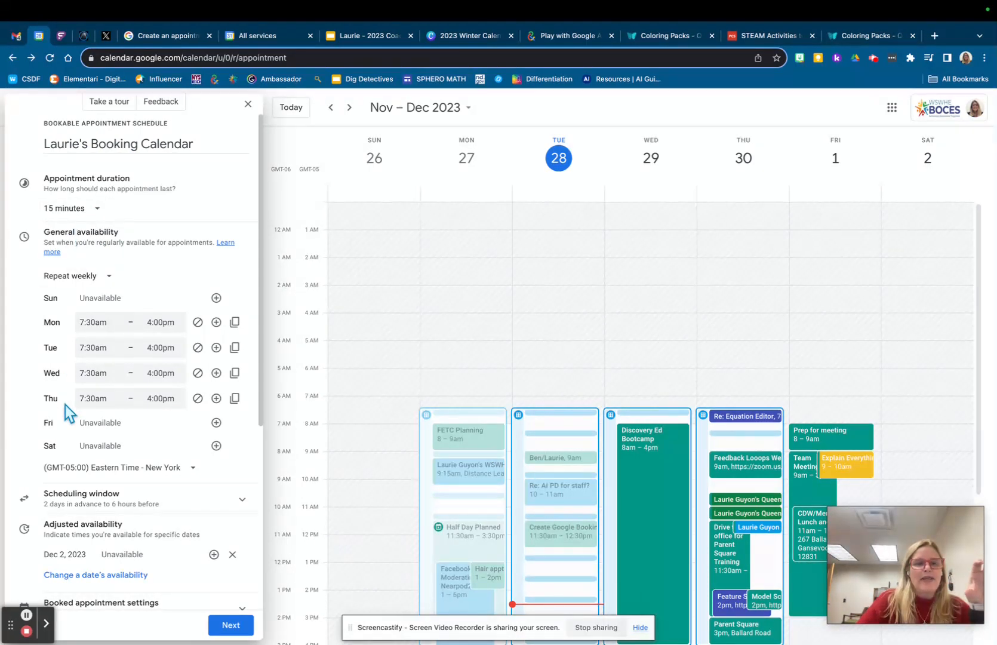
scroll(67, 409, "down", 3)
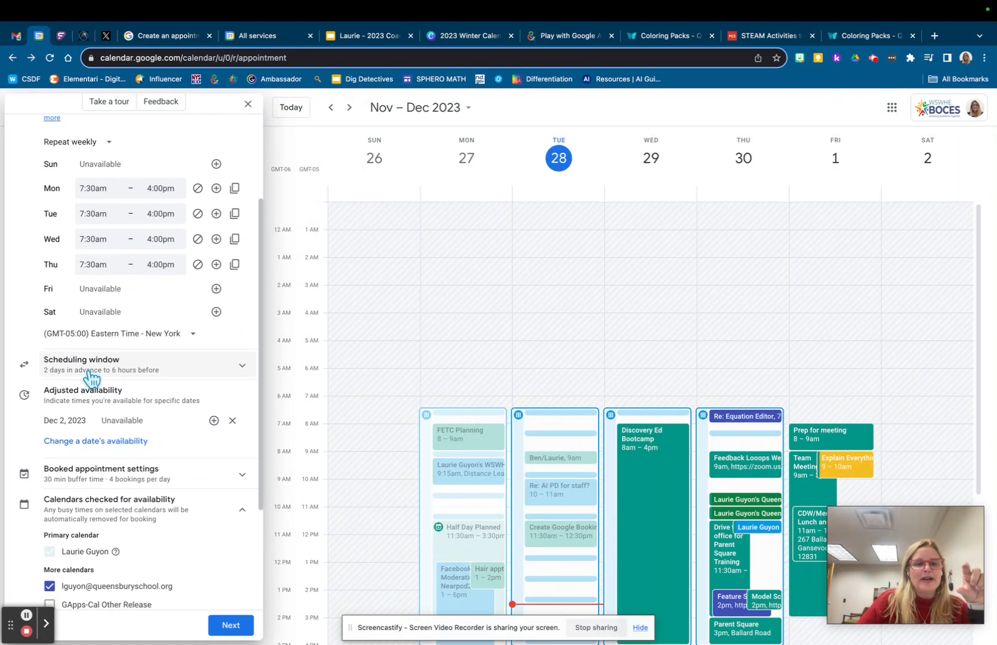
scroll(83, 405, "down", 1)
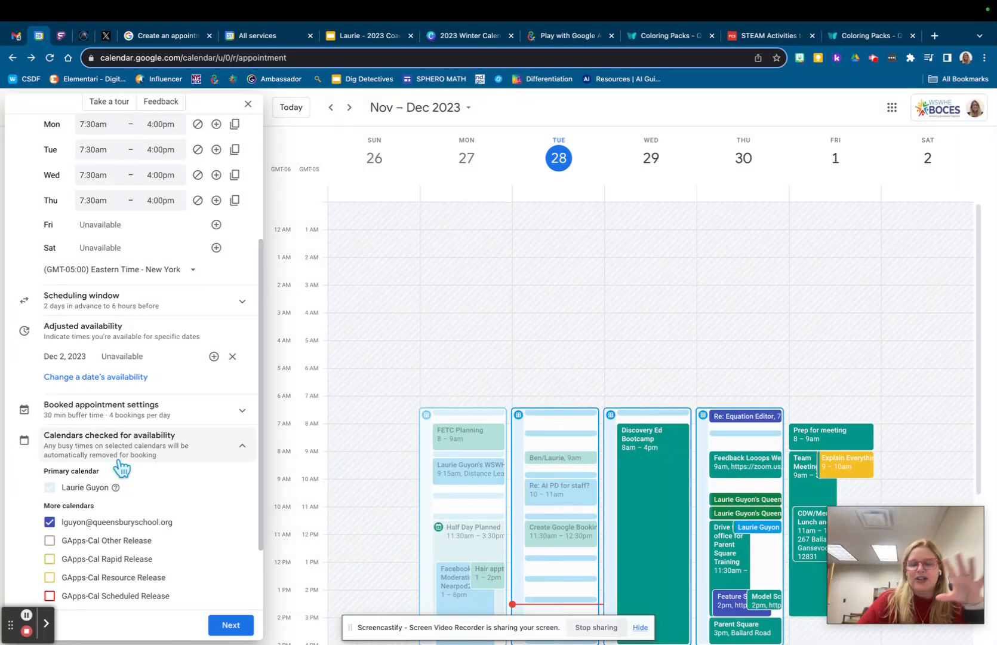
scroll(122, 469, "up", 3)
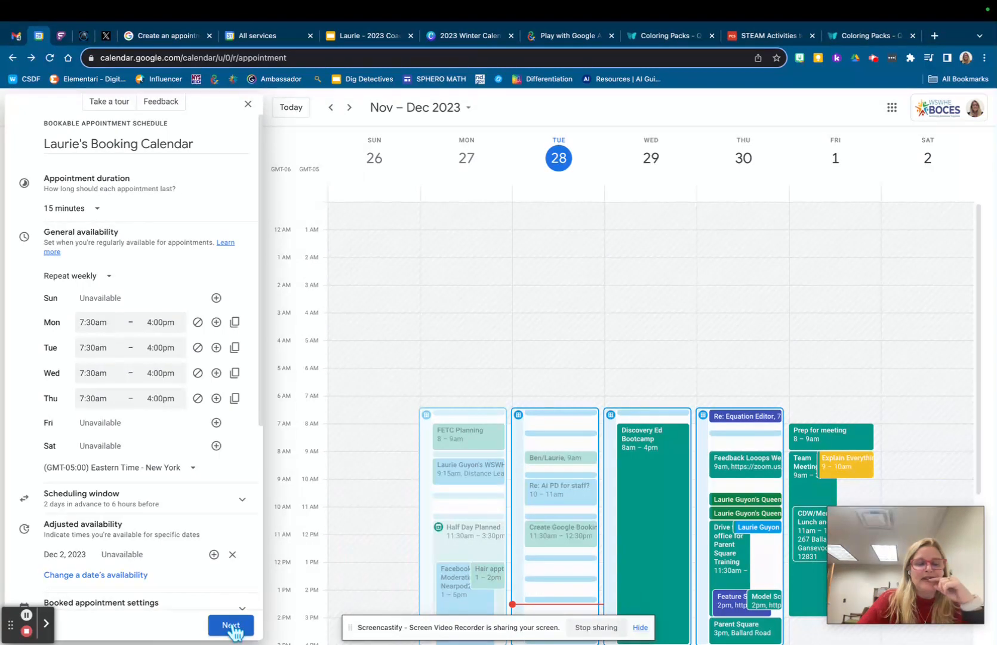
left_click(234, 626)
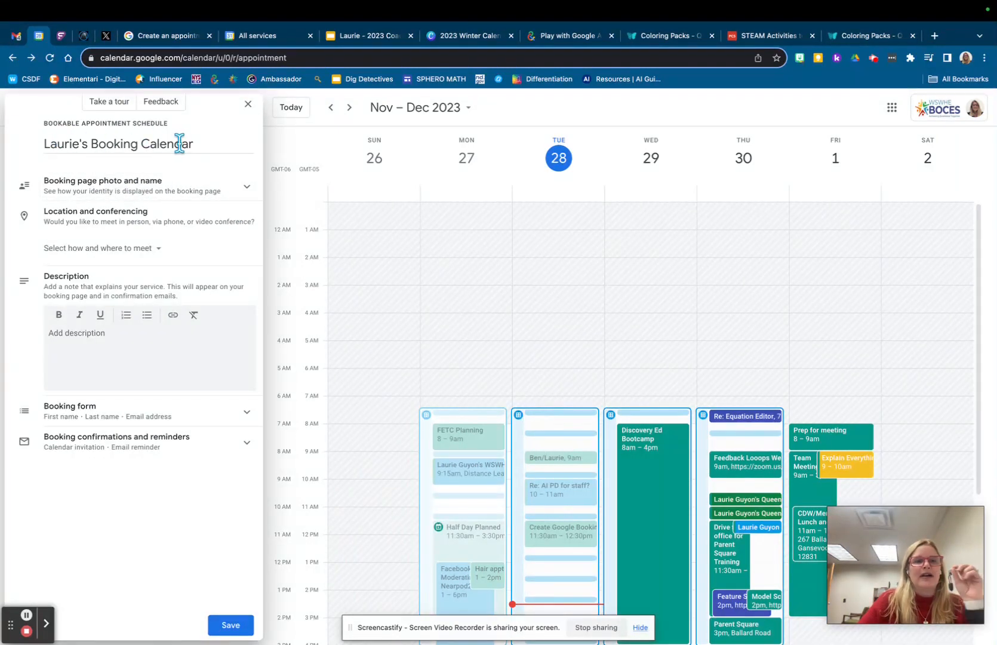
- Show the booking page photo and name, and set the meeting location to Google Meet video conferencing
left_click(247, 188)
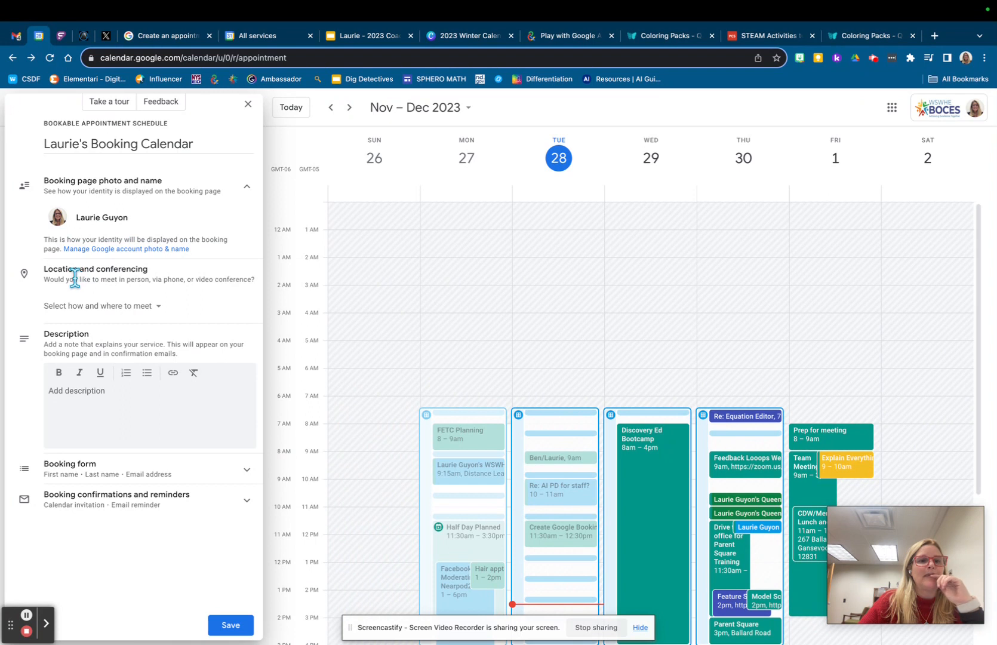
left_click(154, 311)
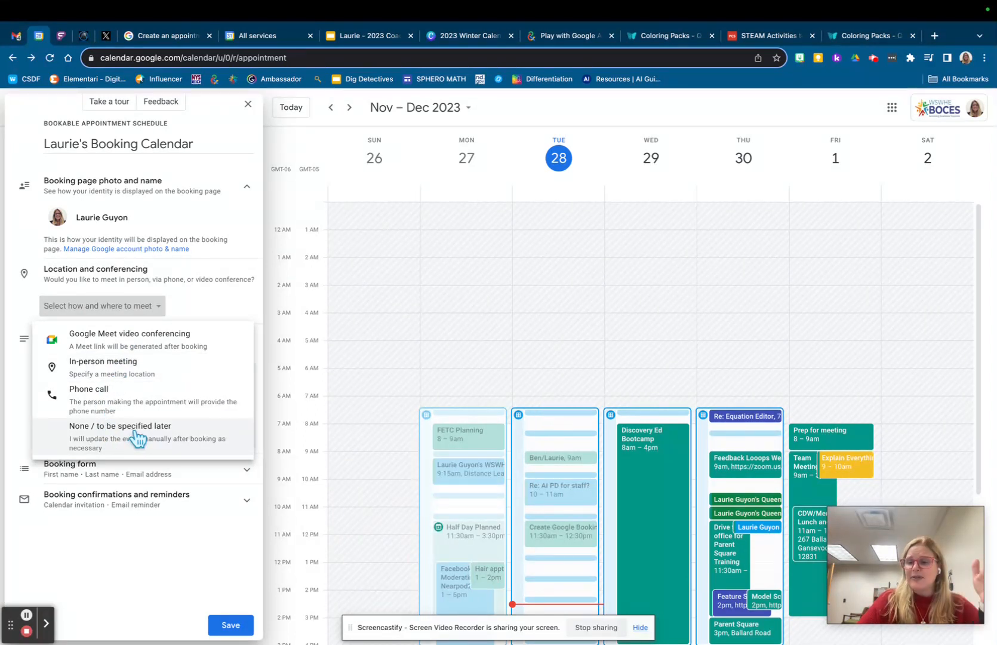
left_click(127, 375)
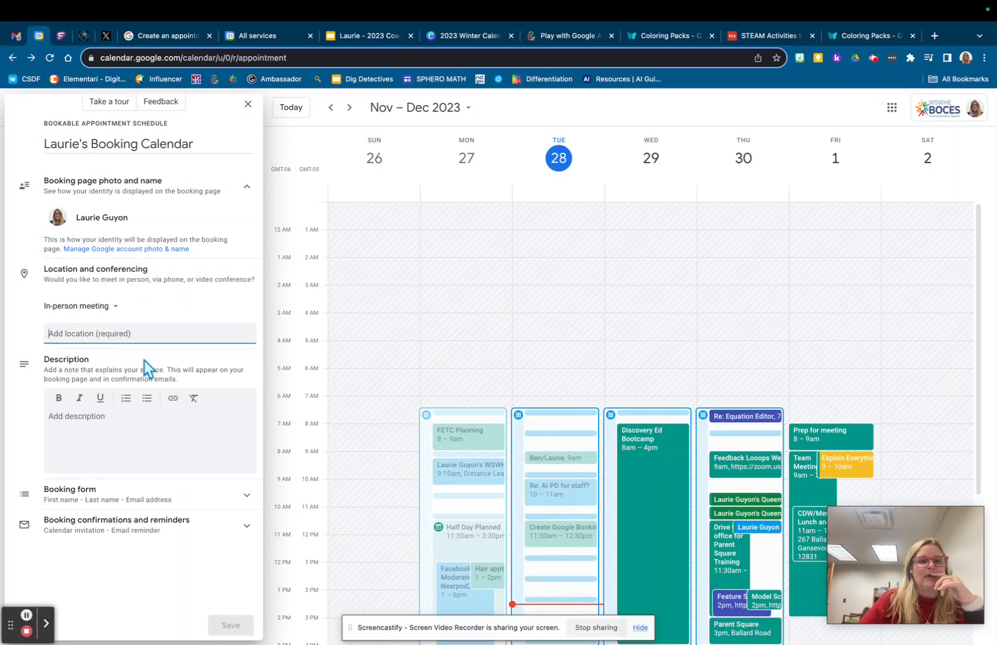
left_click(118, 306)
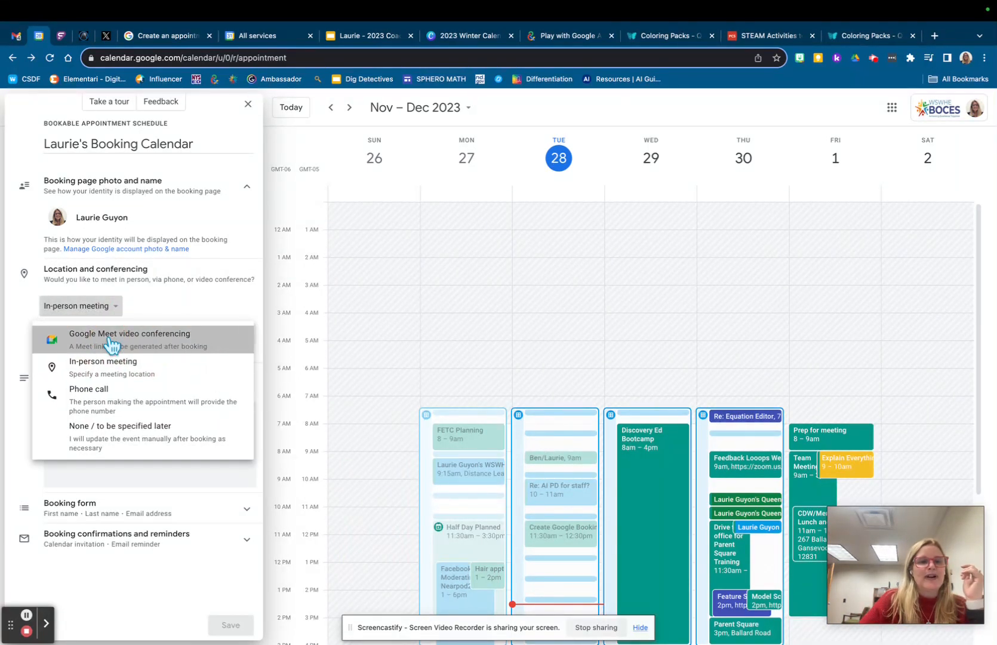
left_click(113, 338)
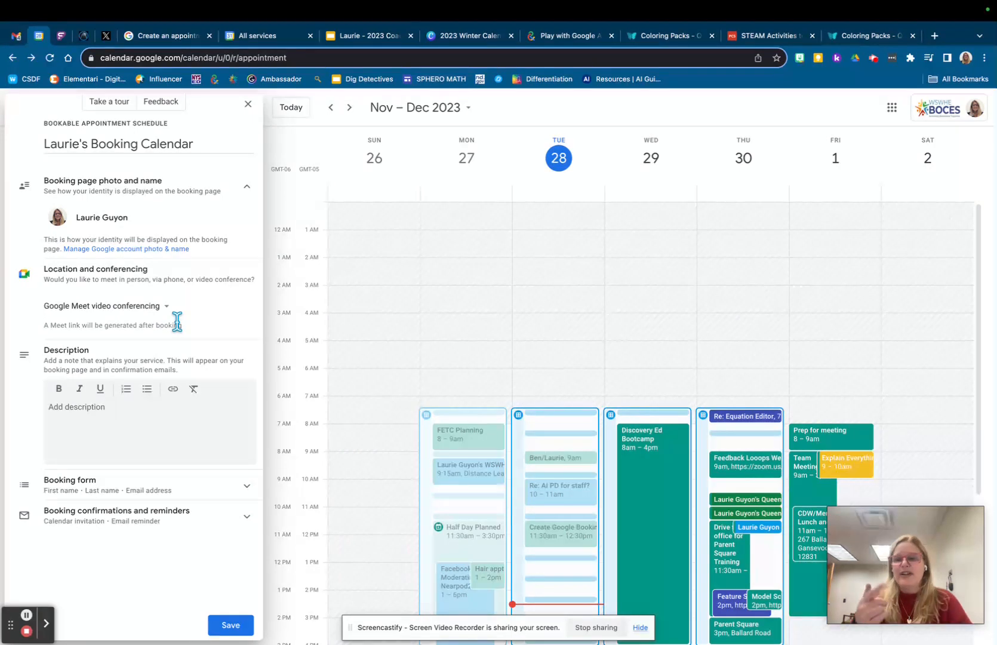
- Check the description field and the booking form's custom item option, cancelling without adding an item
left_click(96, 407)
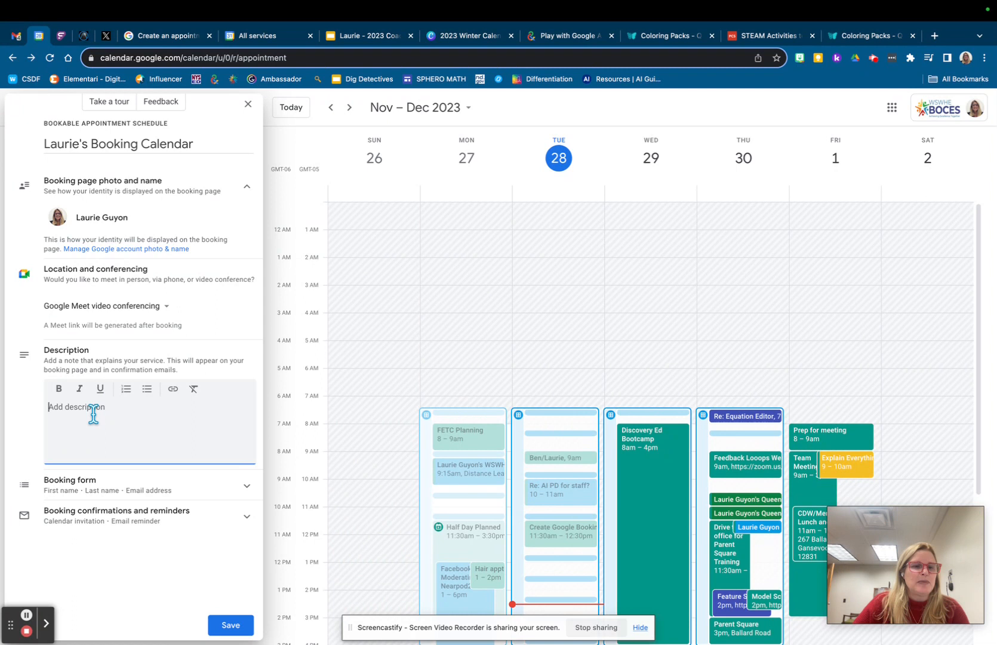
left_click(247, 491)
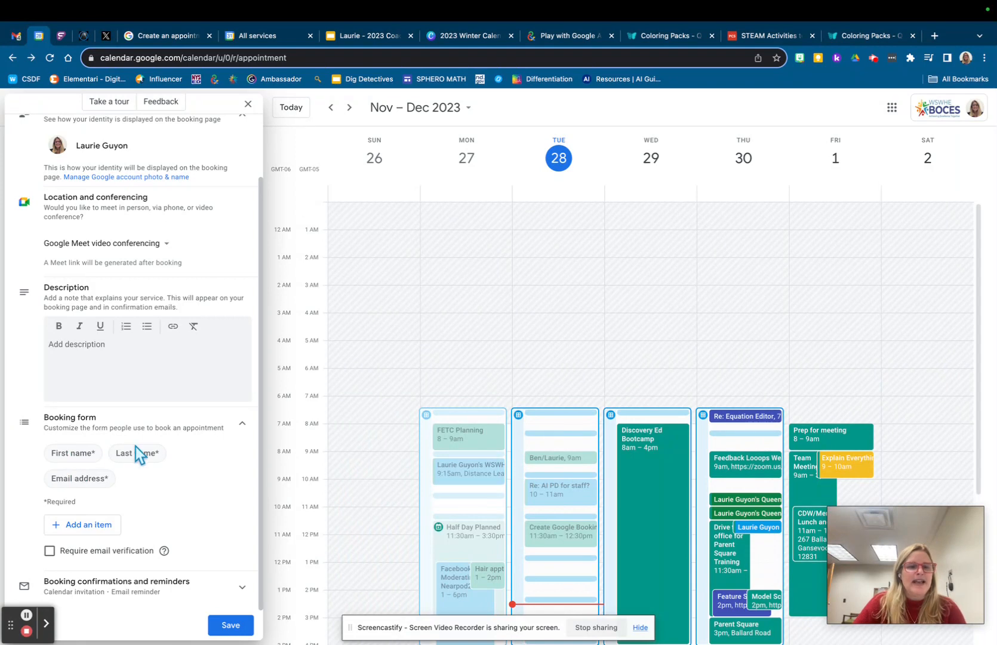
left_click(77, 526)
left_click(490, 353)
left_click(459, 403)
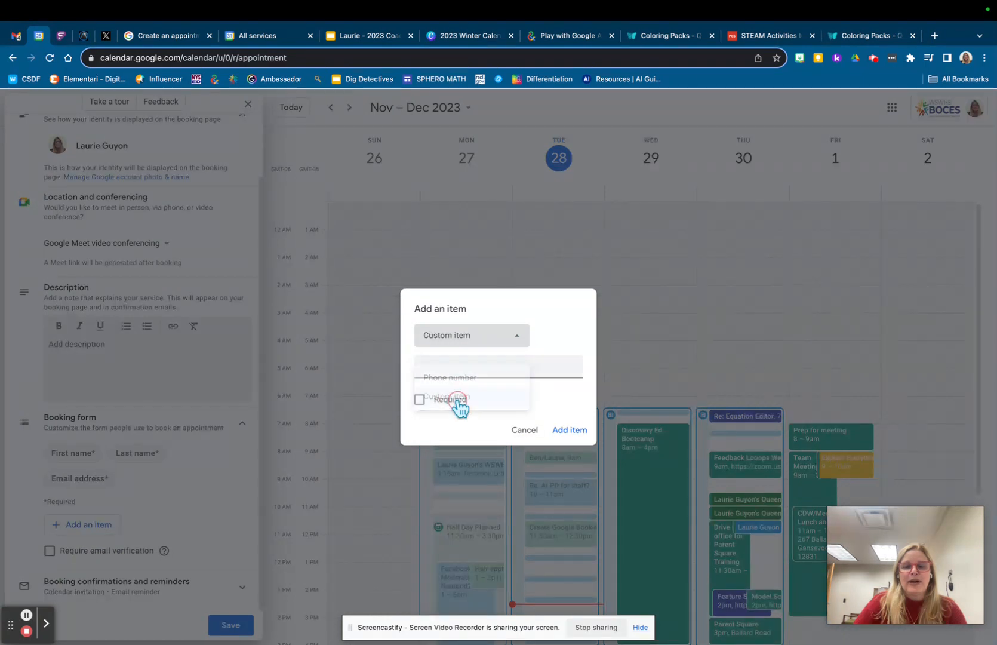
left_click(445, 368)
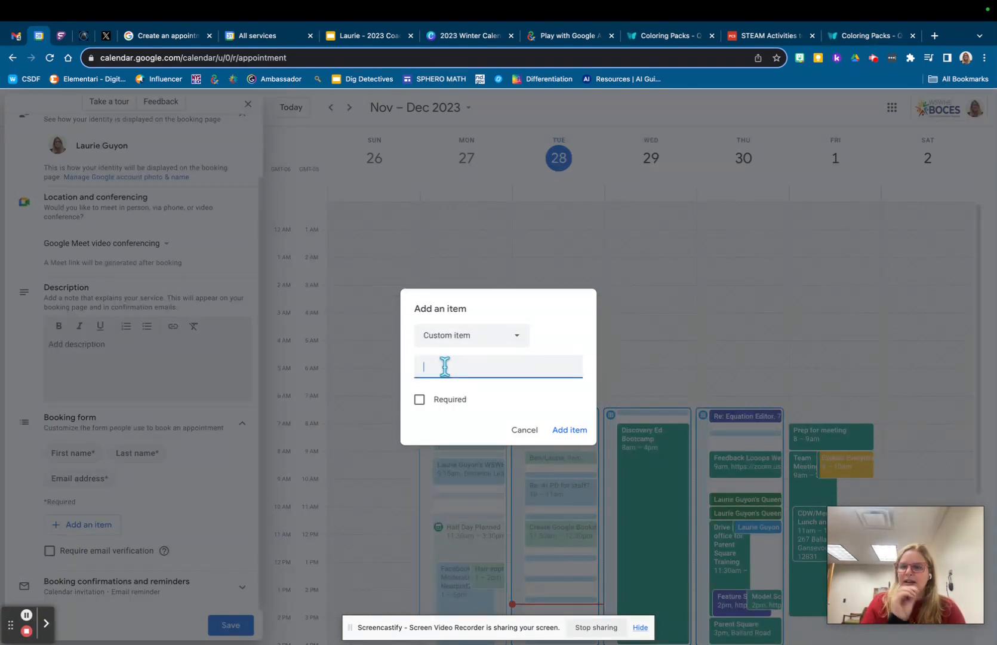
left_click(525, 430)
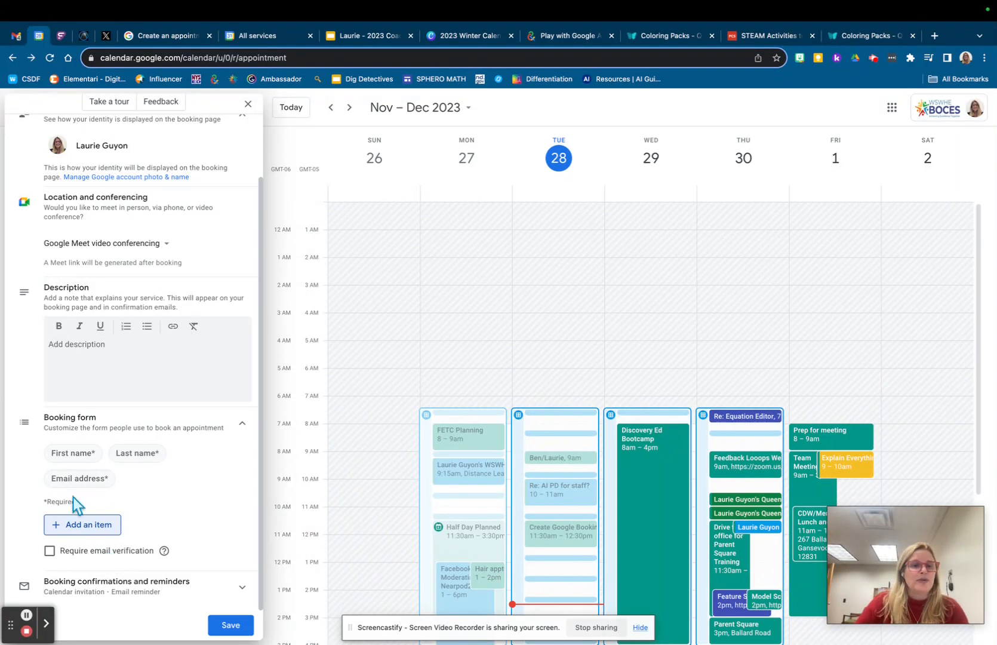
- Check the email reminder timing options, keep the reminder at 1 day before and save the appointment schedule
left_click(245, 593)
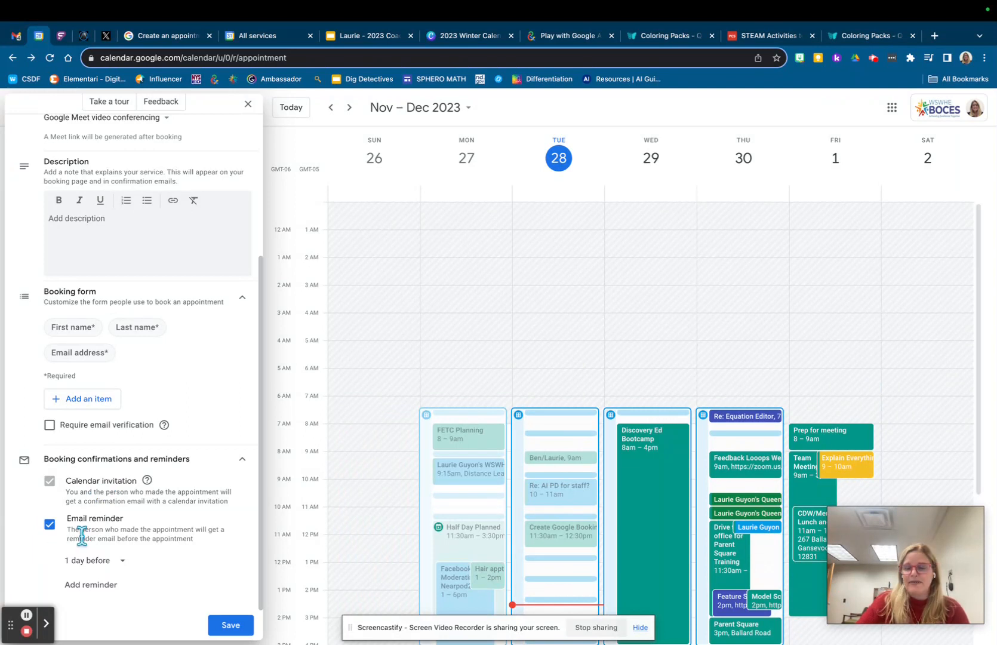
left_click(99, 566)
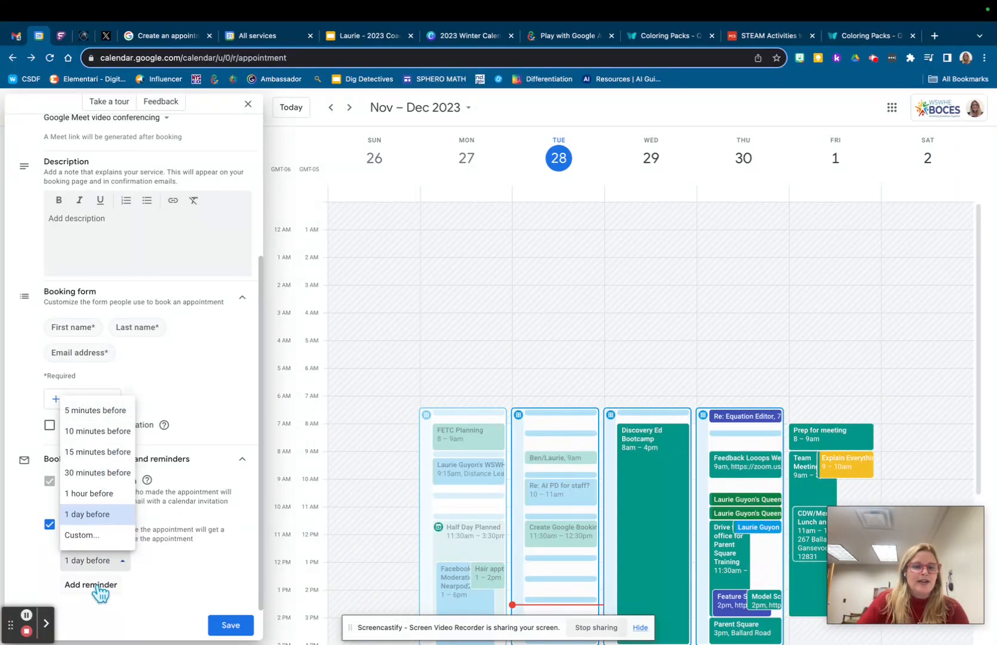
left_click(180, 574)
left_click(233, 627)
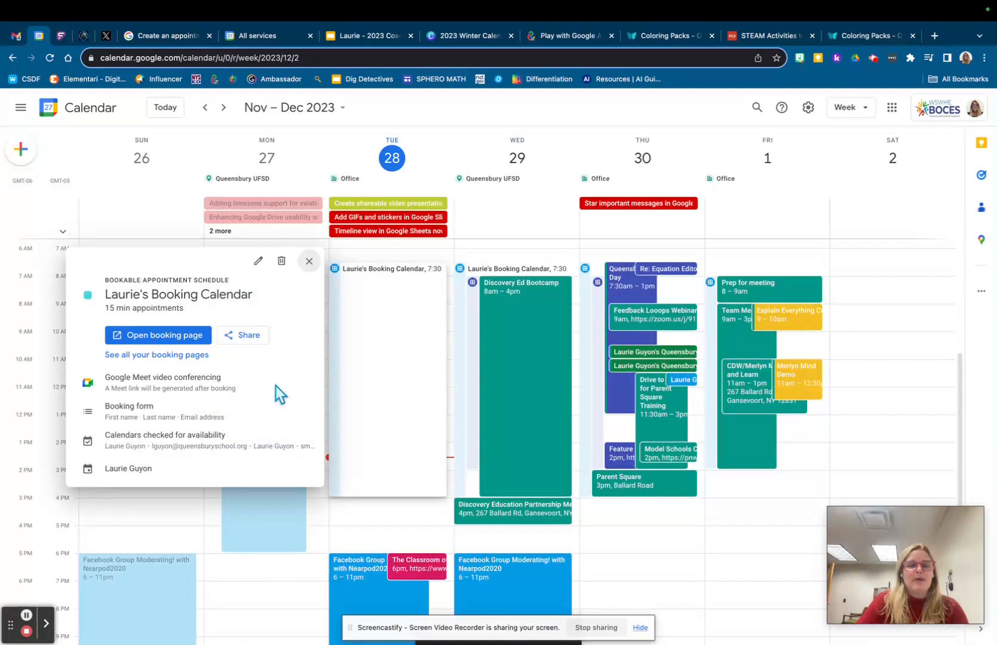
- View all booking pages and open the booking form for 8:00am on December 6, 2023 in the Queensbury booking calendar
left_click(181, 356)
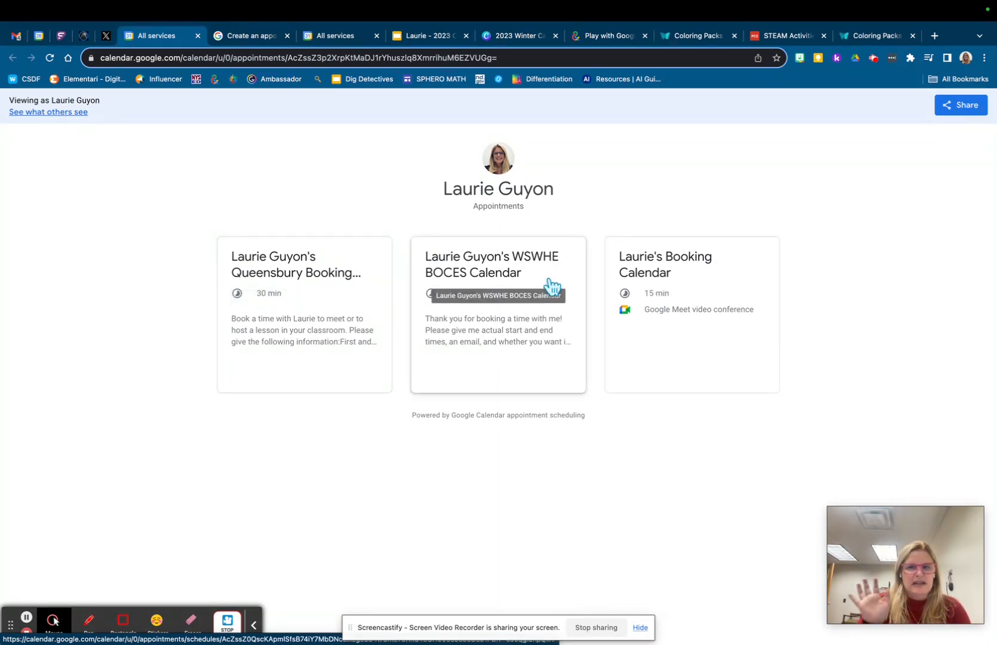
left_click(317, 280)
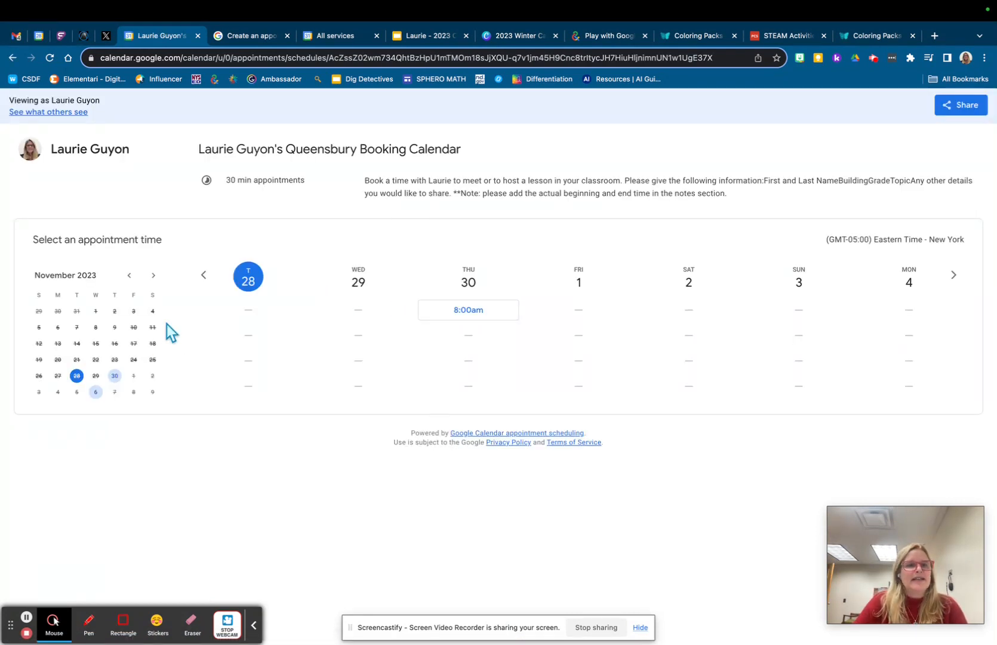
left_click(153, 276)
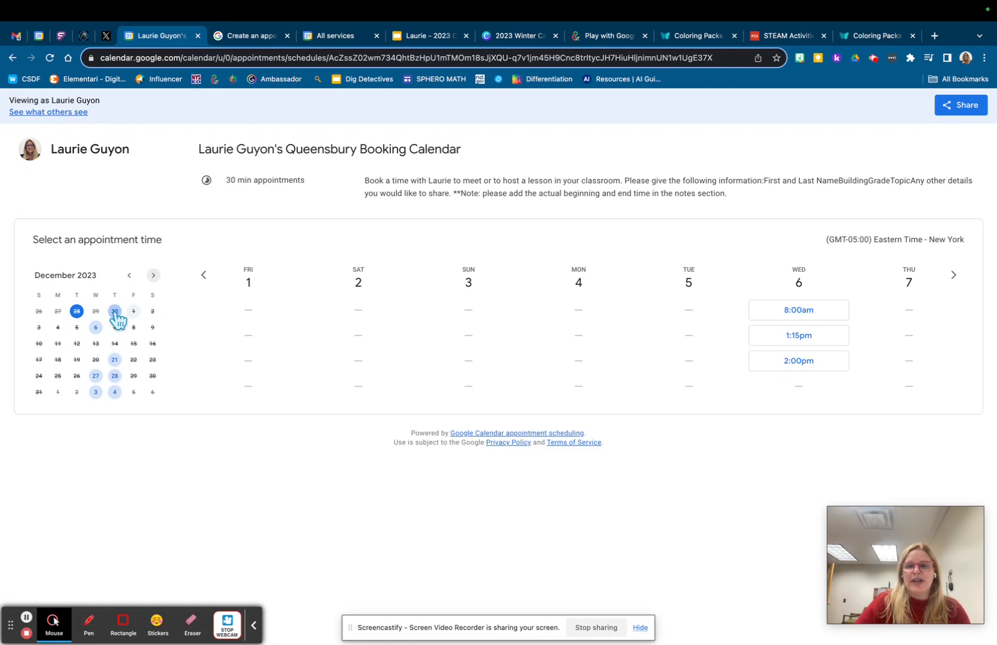
left_click(790, 316)
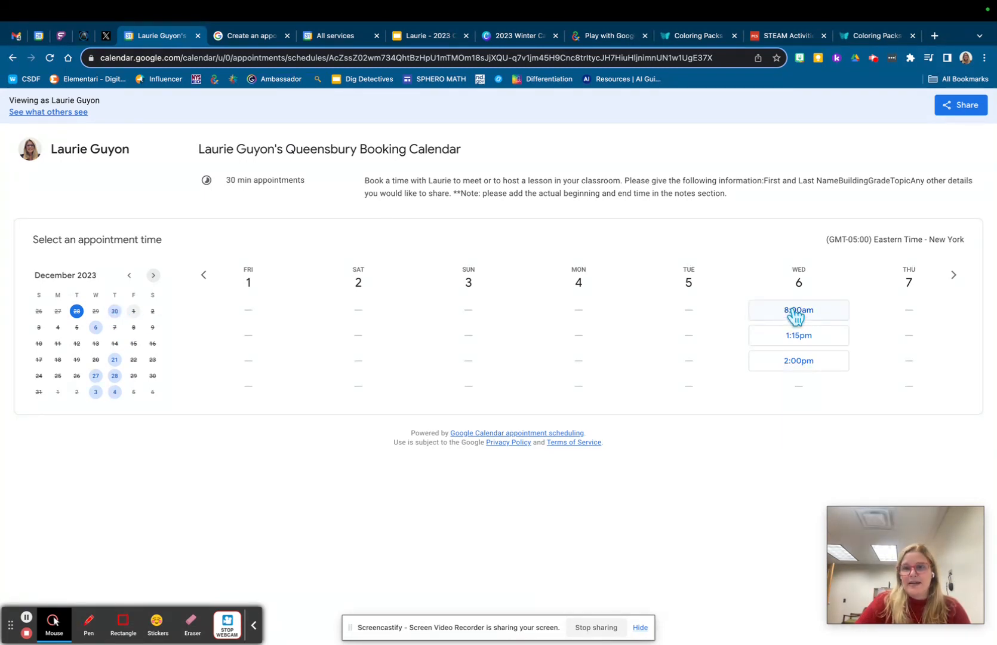
left_click(795, 315)
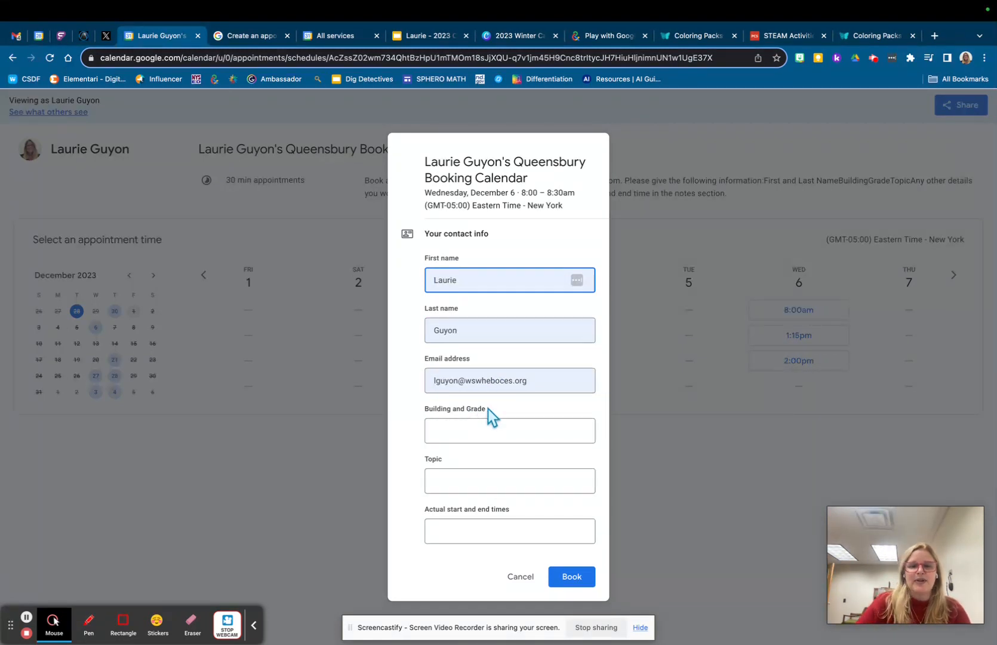
- Review the Building and Grade and Topic questions on the booking form, close it without booking and return to all booking pages
left_click_drag(488, 408, 423, 411)
left_click(447, 461)
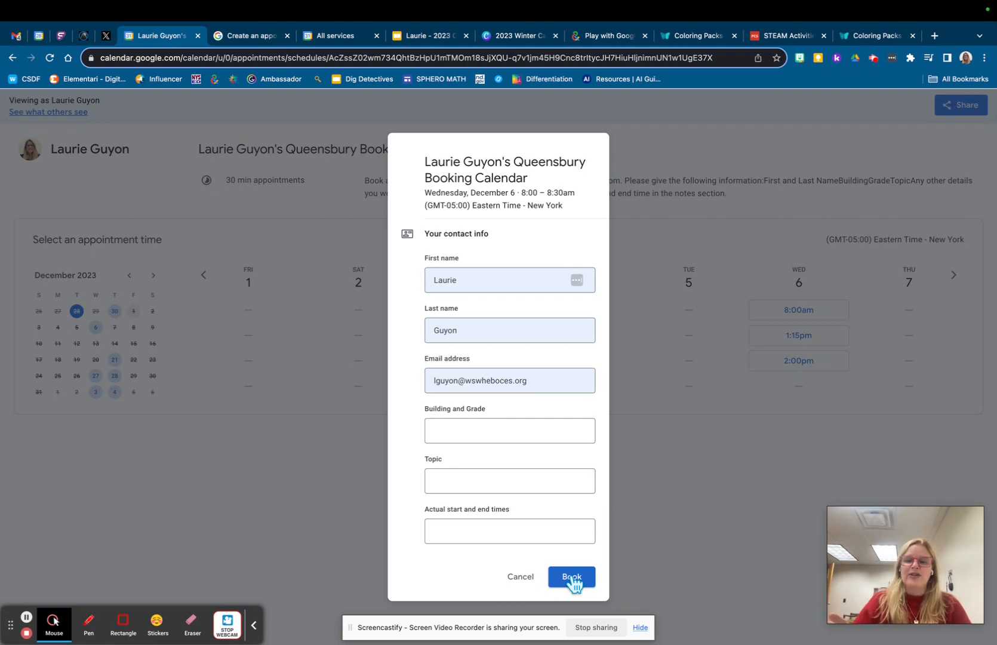
left_click(625, 451)
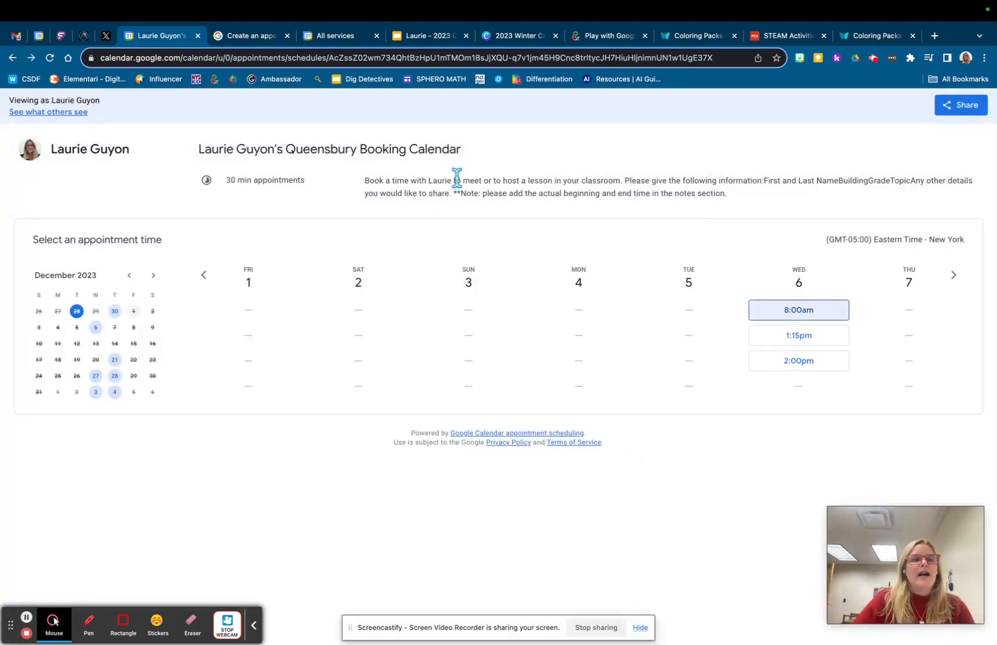
left_click(12, 58)
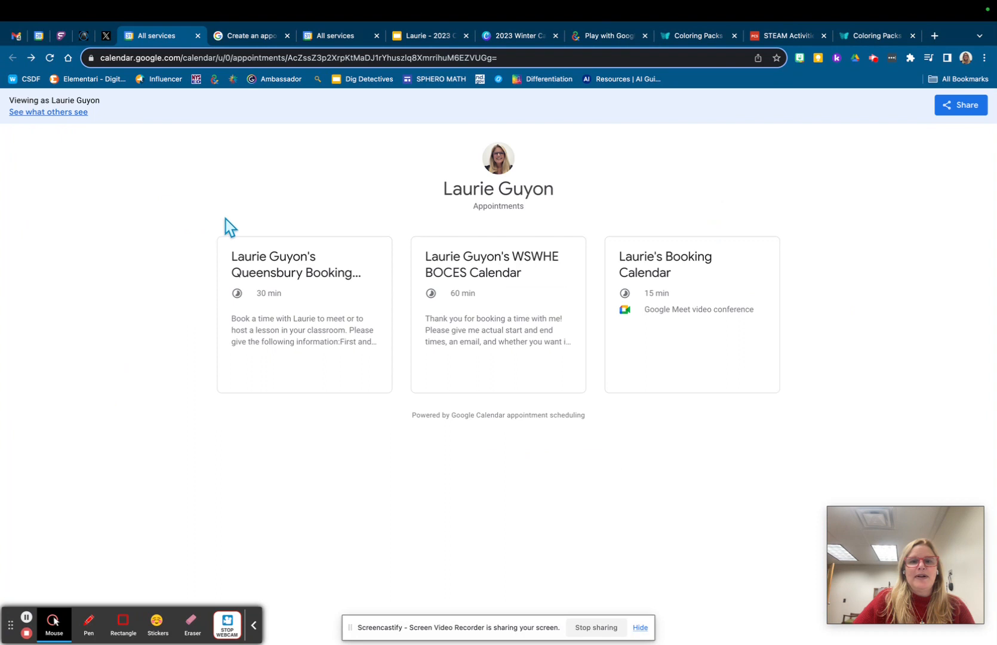
- View the WSWHE BOCES Calendar booking page's description and its booking form for 8:00am on December 5, cancelling without booking
left_click(500, 297)
left_click_drag(941, 180, 360, 186)
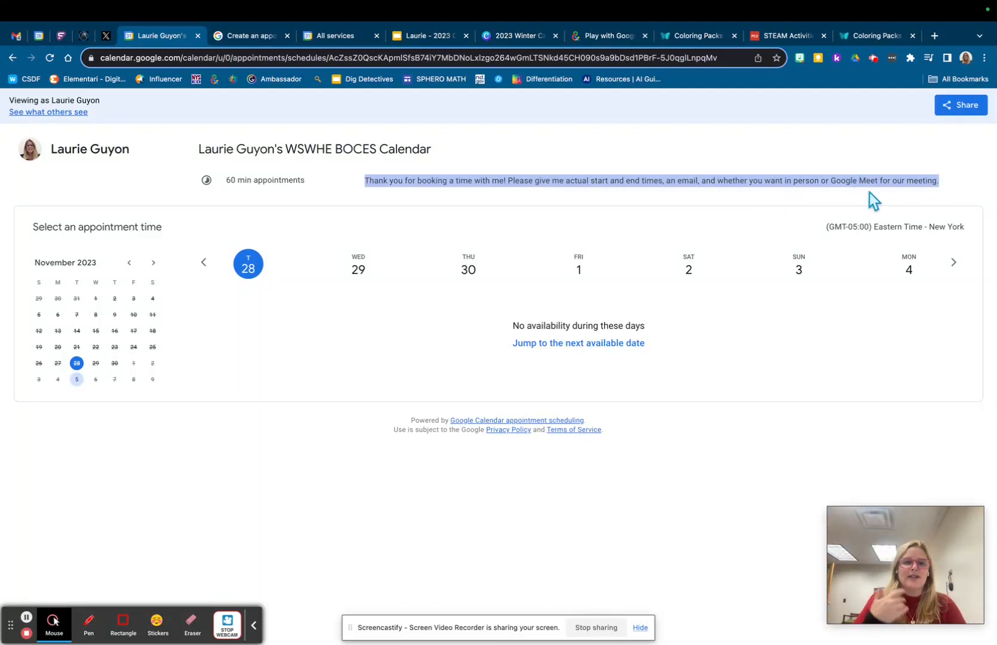
left_click(953, 262)
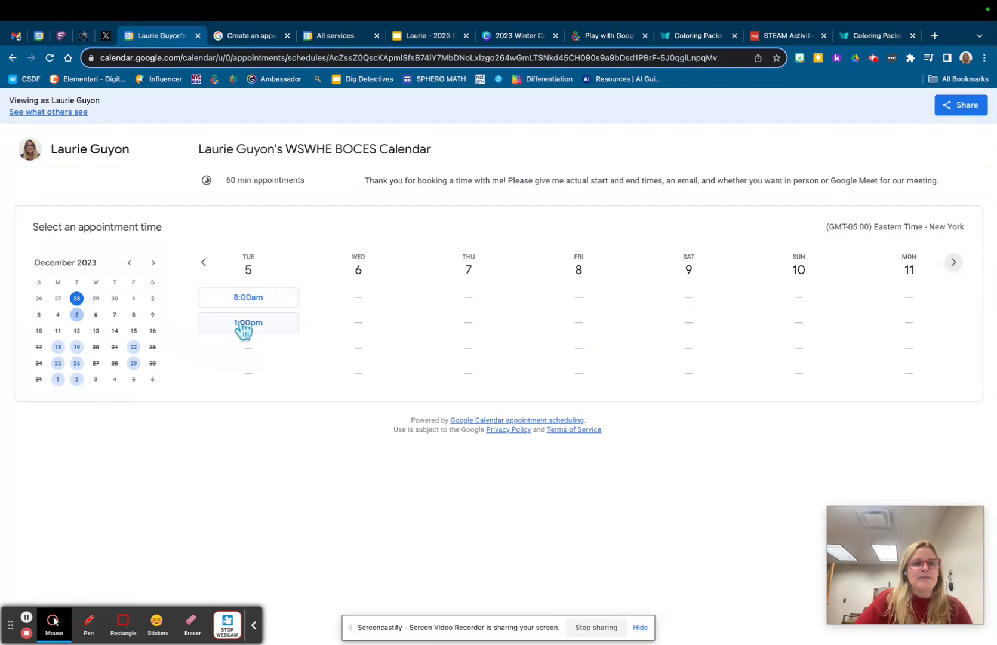
left_click(249, 297)
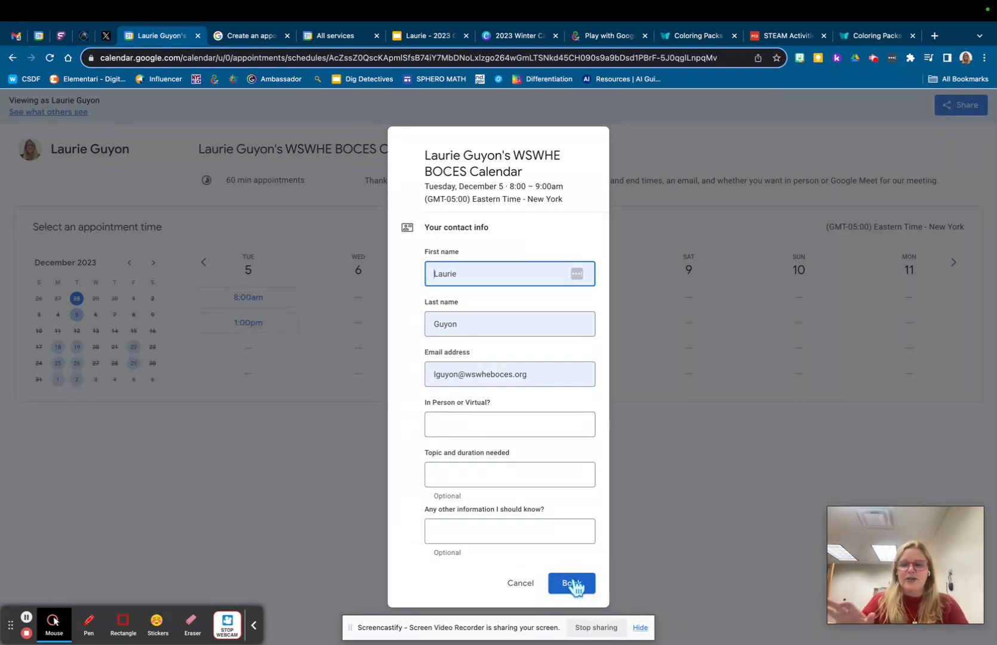
left_click(521, 583)
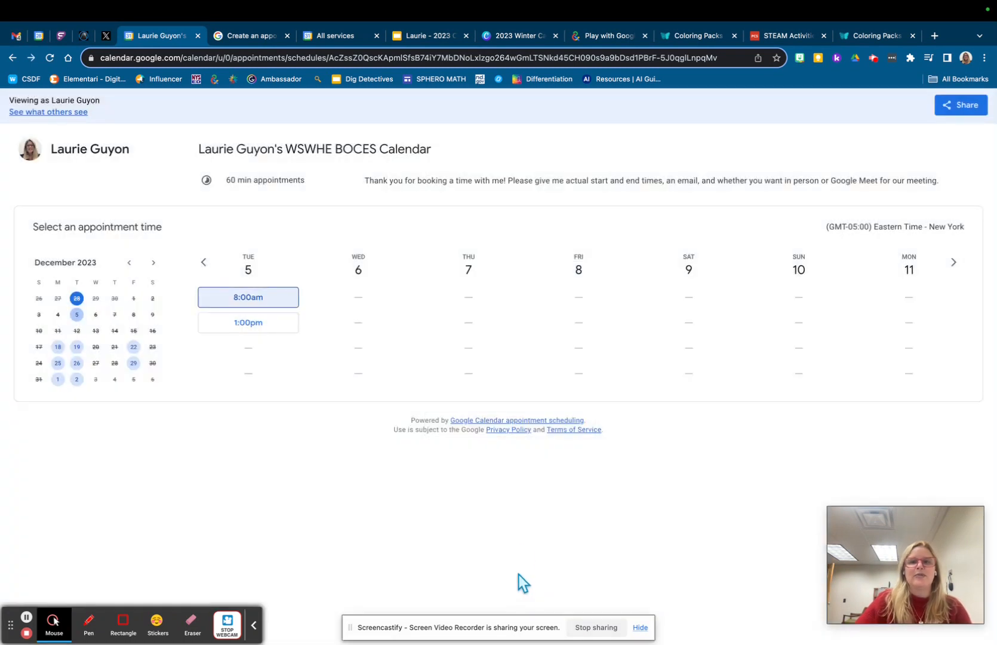
- Preview the WSWHE BOCES booking page as others see it for December 2023, and return to the owner's view
left_click(71, 112)
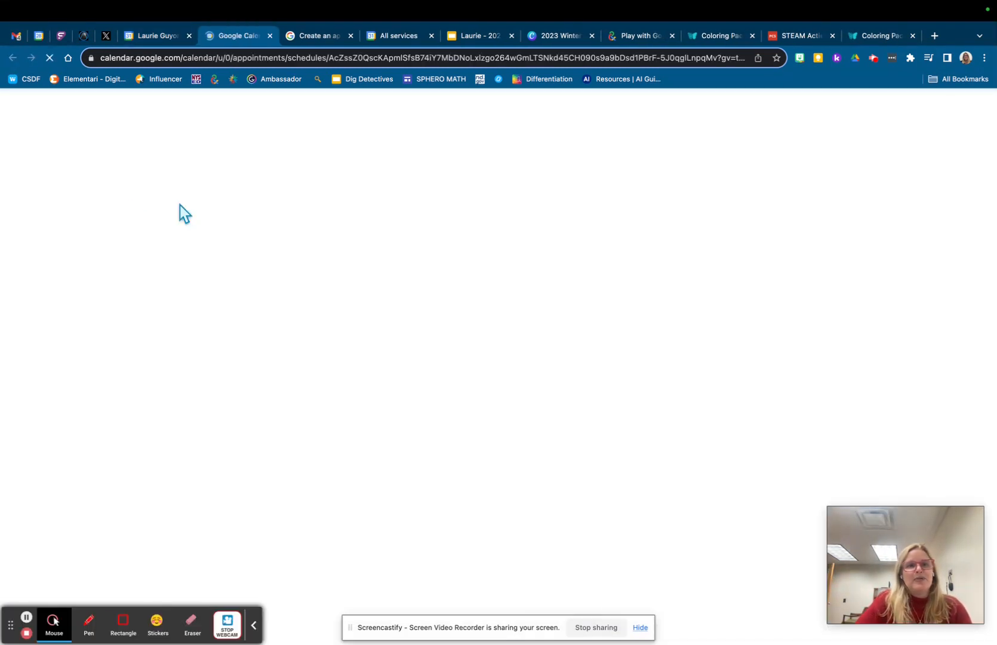
left_click(153, 227)
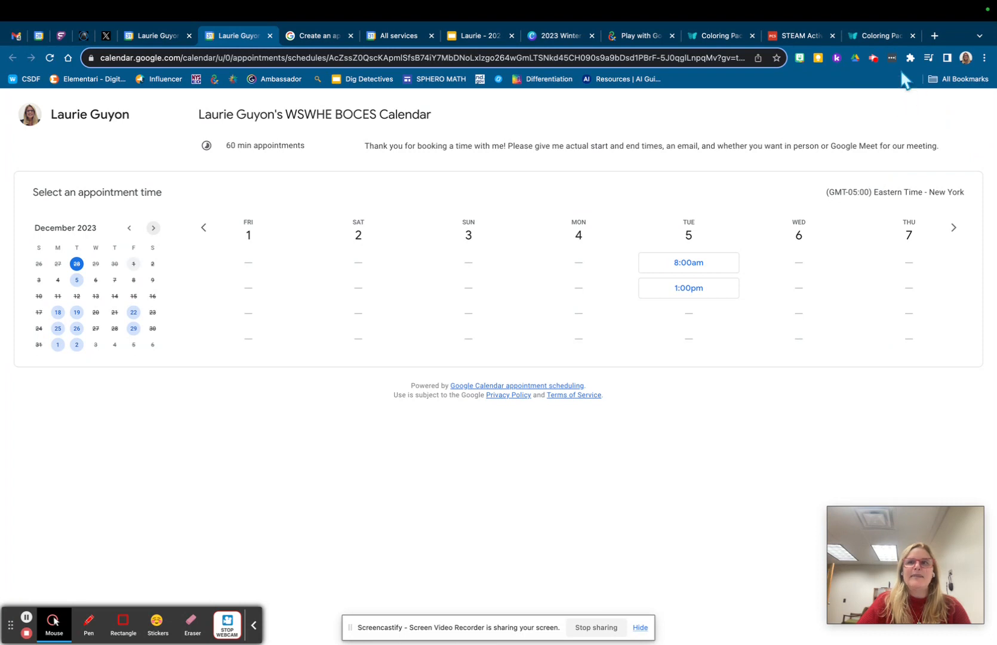
left_click(144, 35)
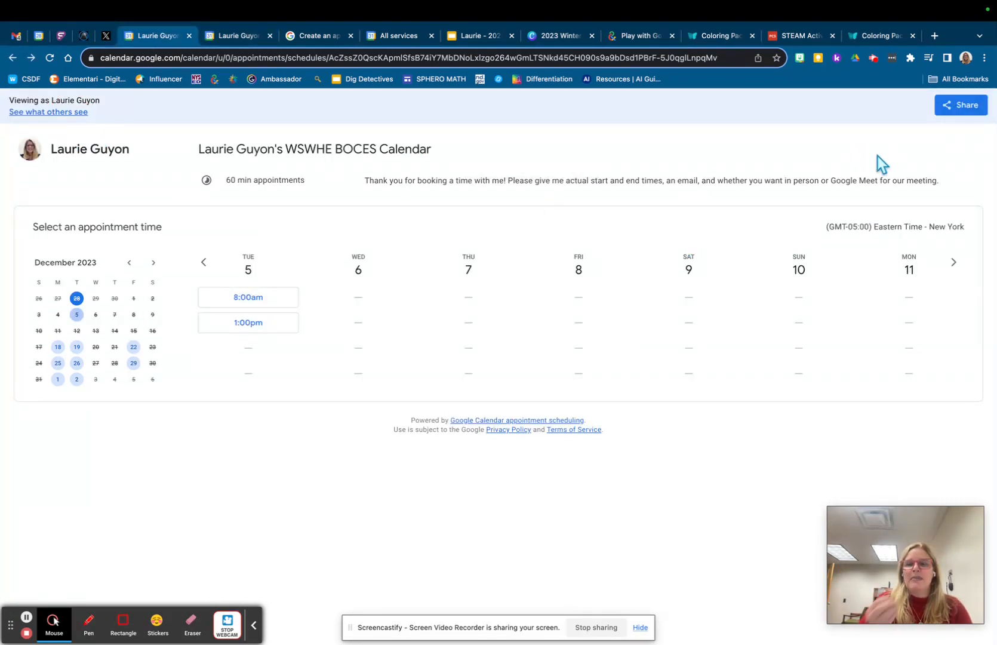
- Check the booking page's sharing options, choosing the link for all appointment schedules, and close the sharing dialog
left_click(969, 107)
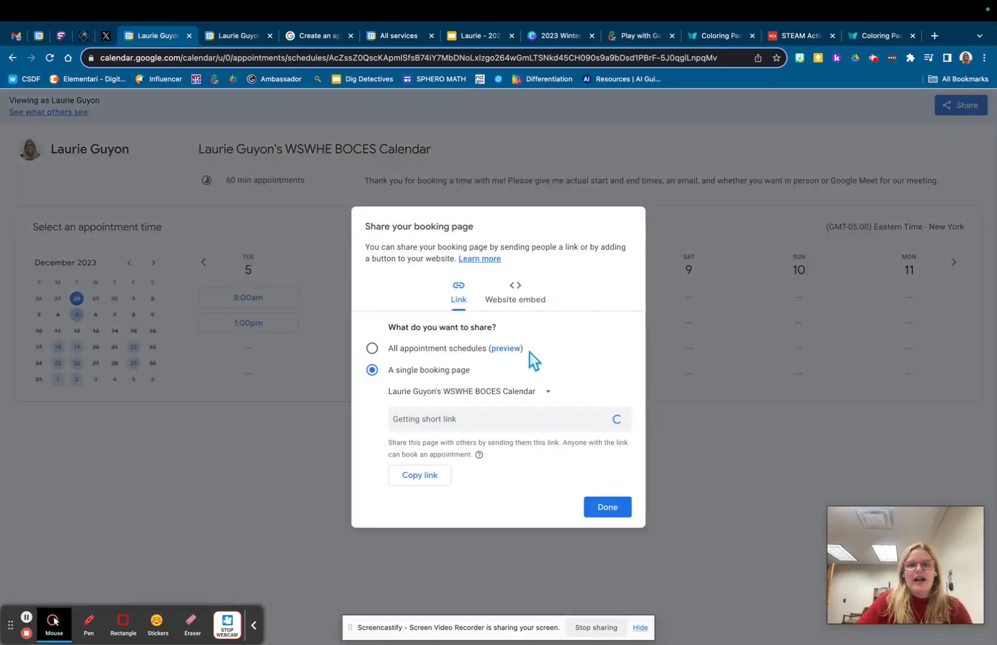
left_click(372, 348)
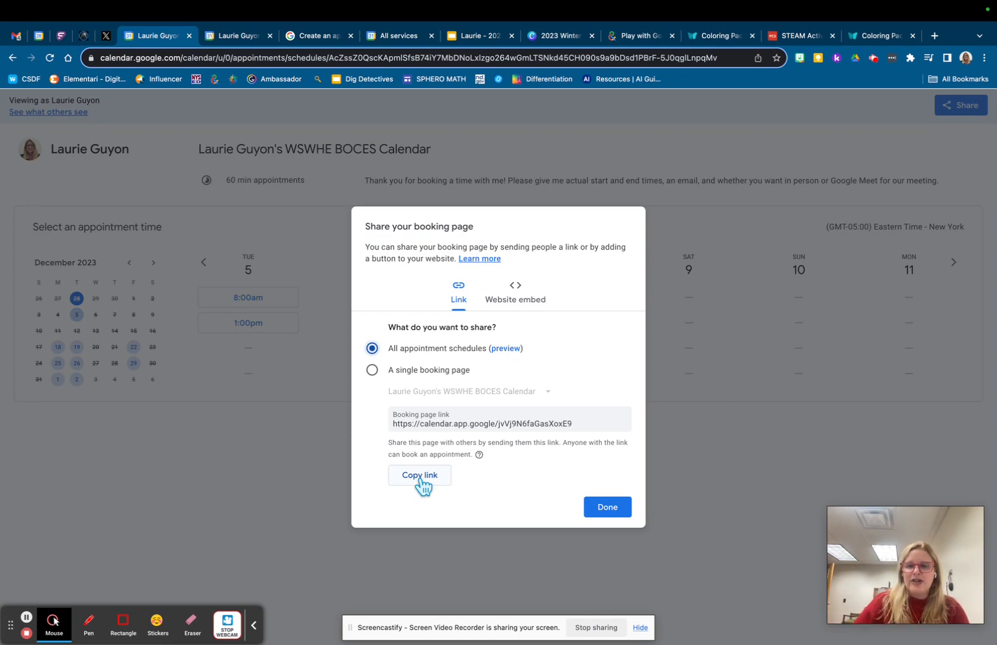
left_click(663, 391)
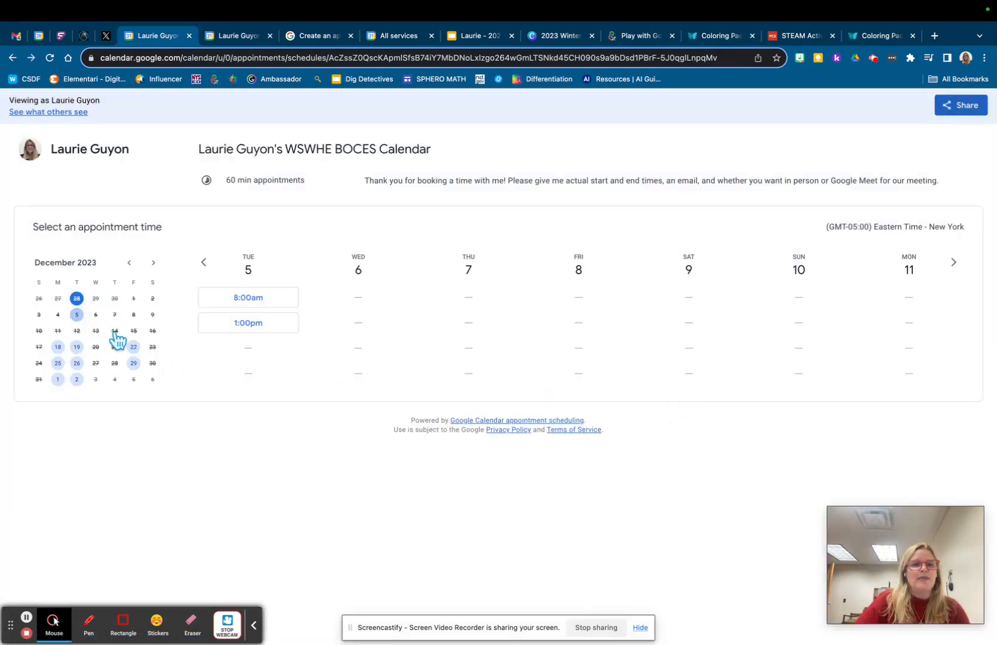